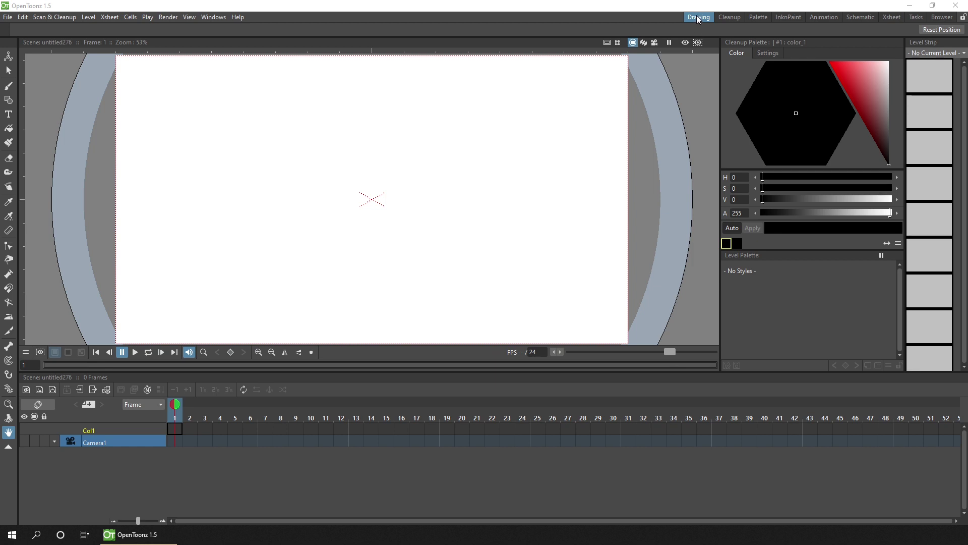
- Open the Cleanup room, which shows 1920x1080 Greyscale cleanup settings
left_click(732, 18)
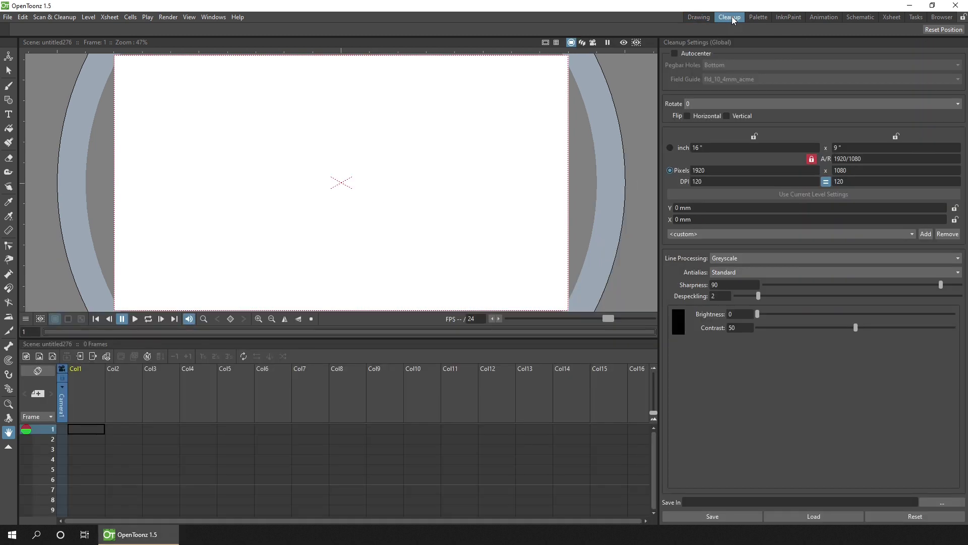
- Visit the Palette, InknPaint, Animation, Schematic, Xsheet, Tasks and Browser rooms in turn
left_click(760, 18)
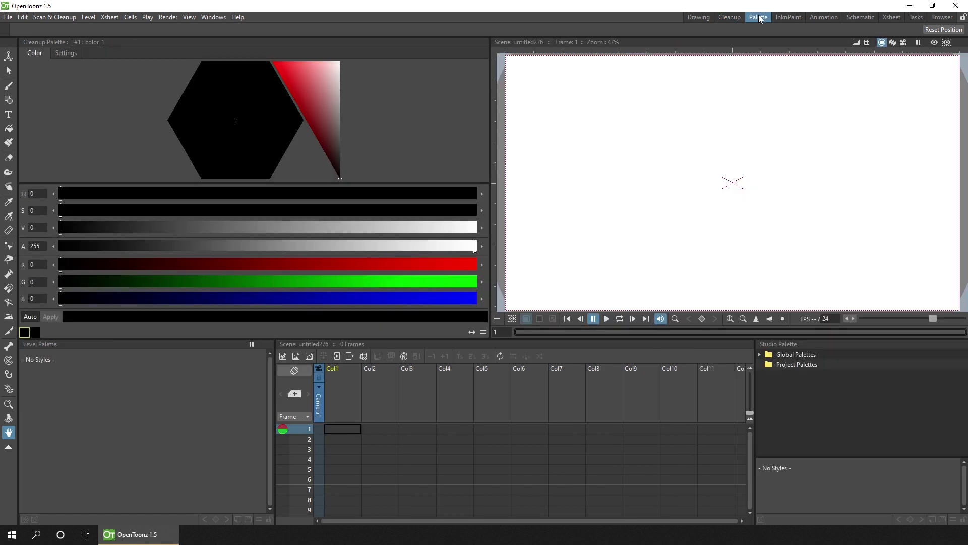
left_click(788, 17)
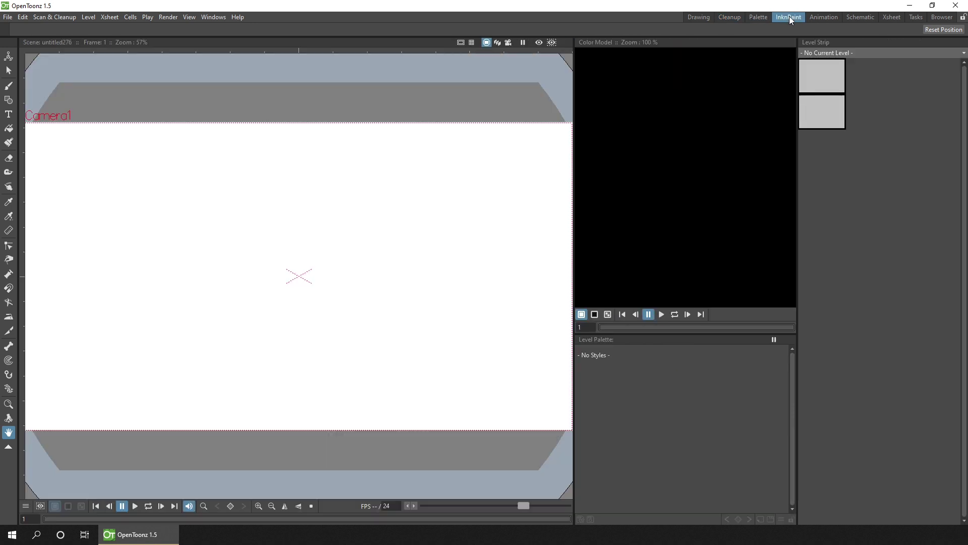
left_click(824, 17)
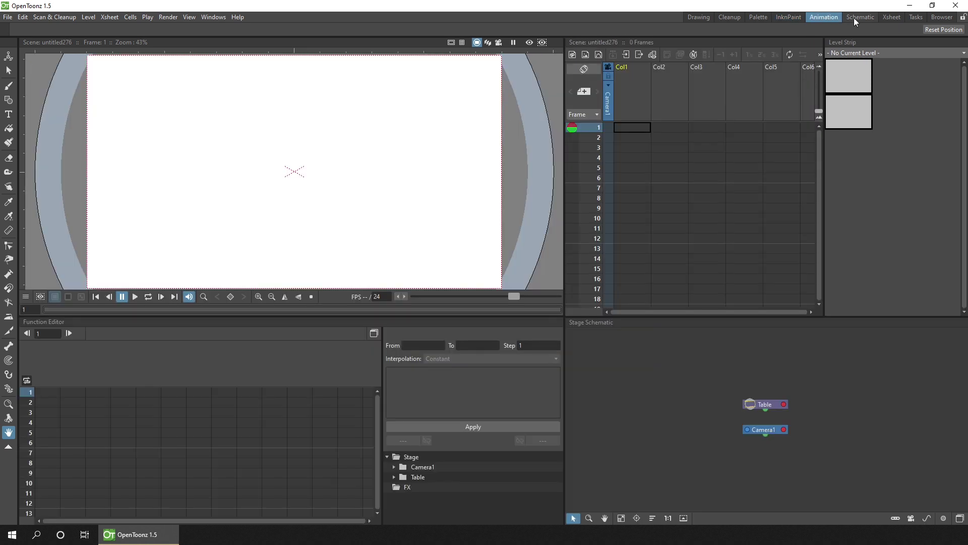
left_click(858, 17)
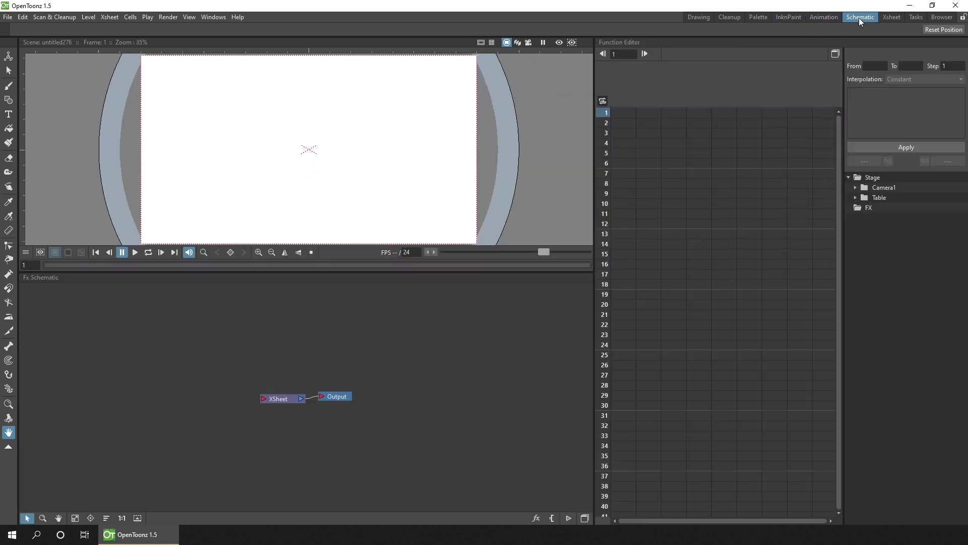
left_click(891, 17)
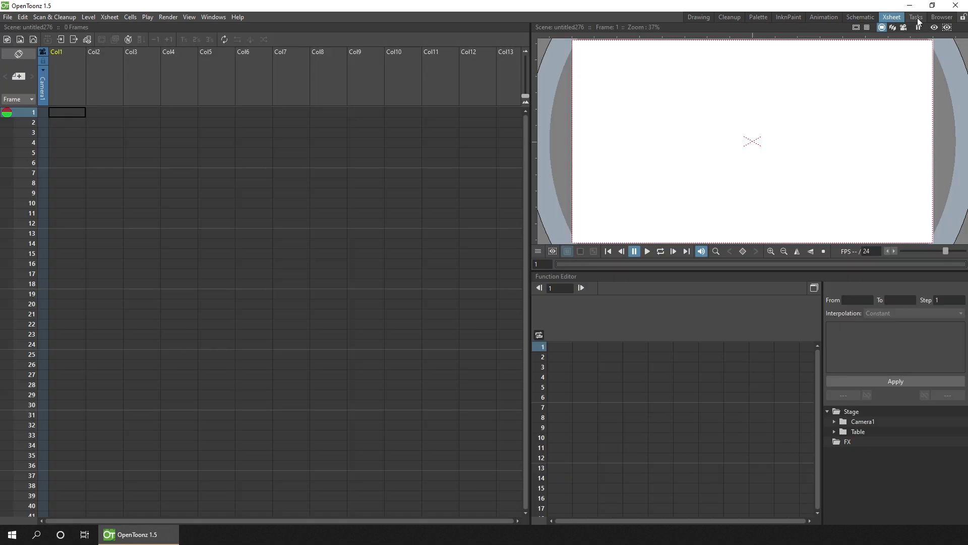
left_click(916, 17)
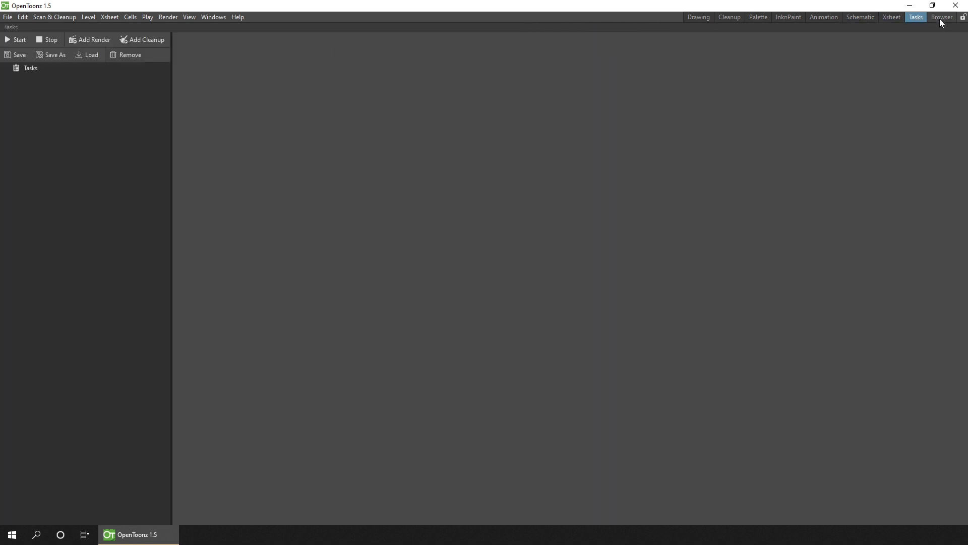
left_click(941, 22)
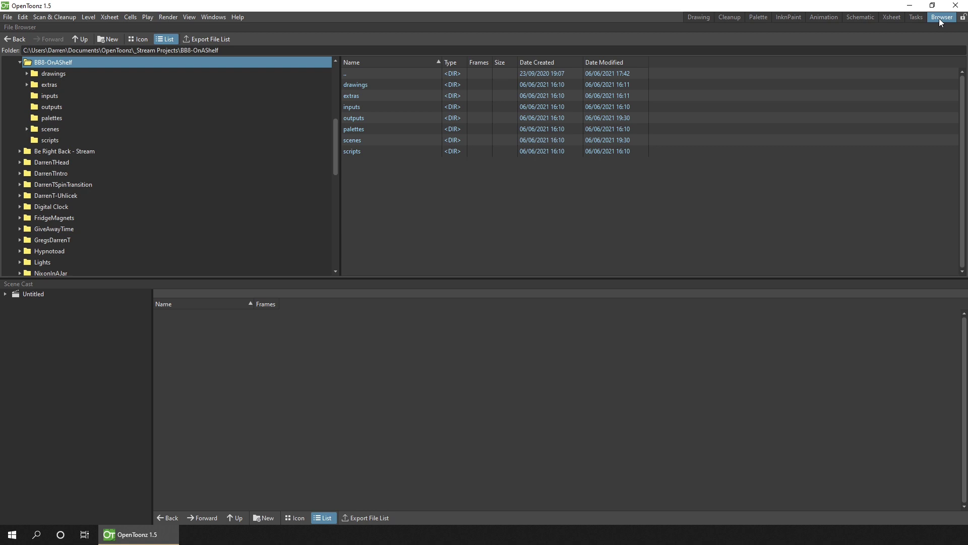
- Back in the Drawing room, select the Brush tool and undock the Level Strip as a floating panel
left_click(699, 18)
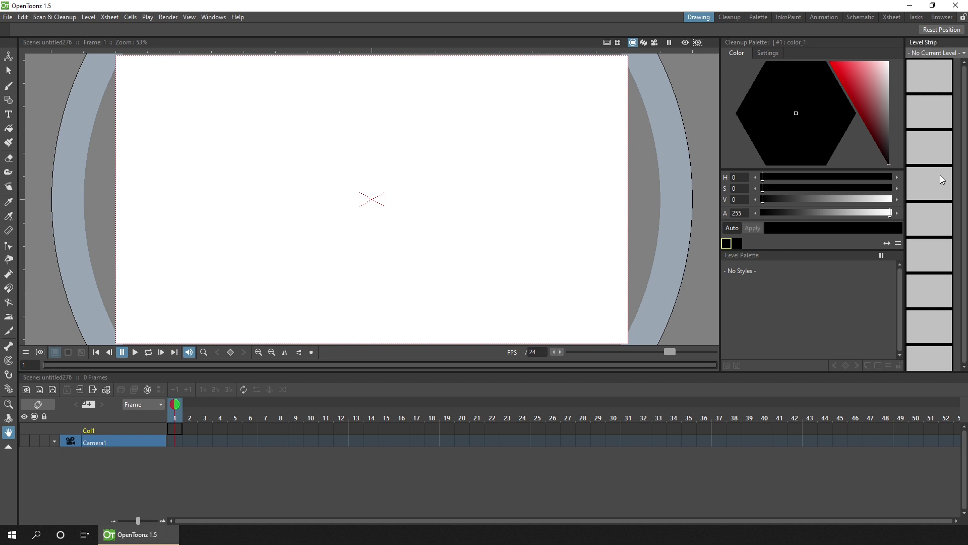
left_click(9, 86)
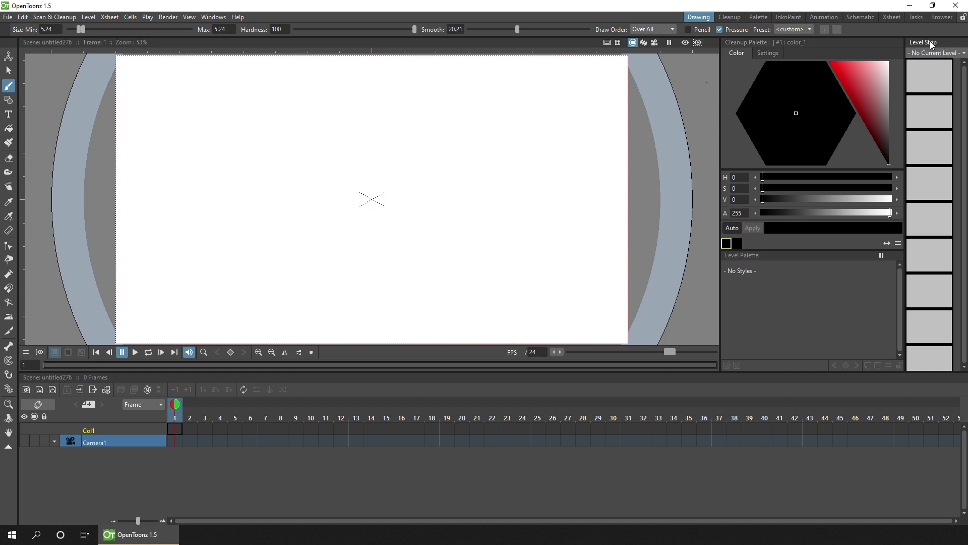
left_click_drag(929, 41, 703, 74)
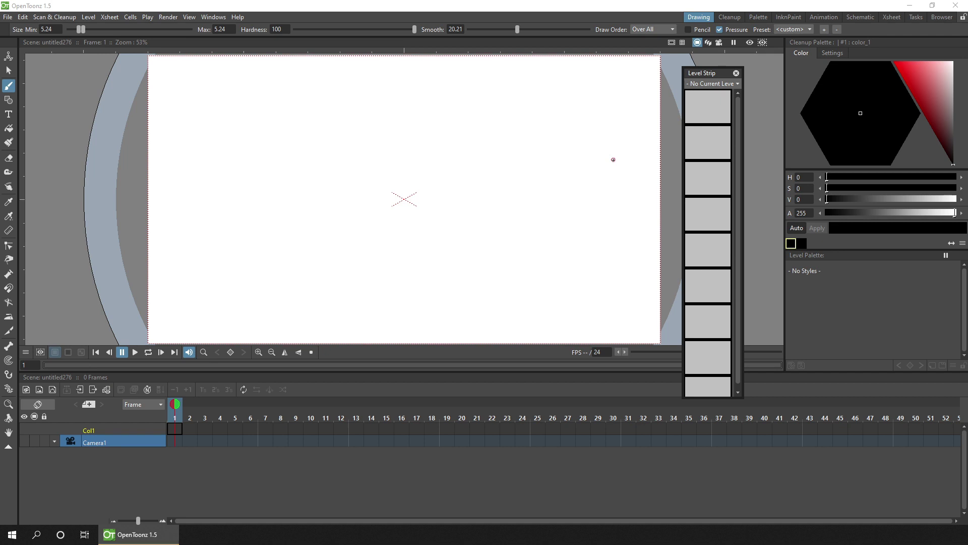
- Close the floating Level Strip panel
left_click(736, 74)
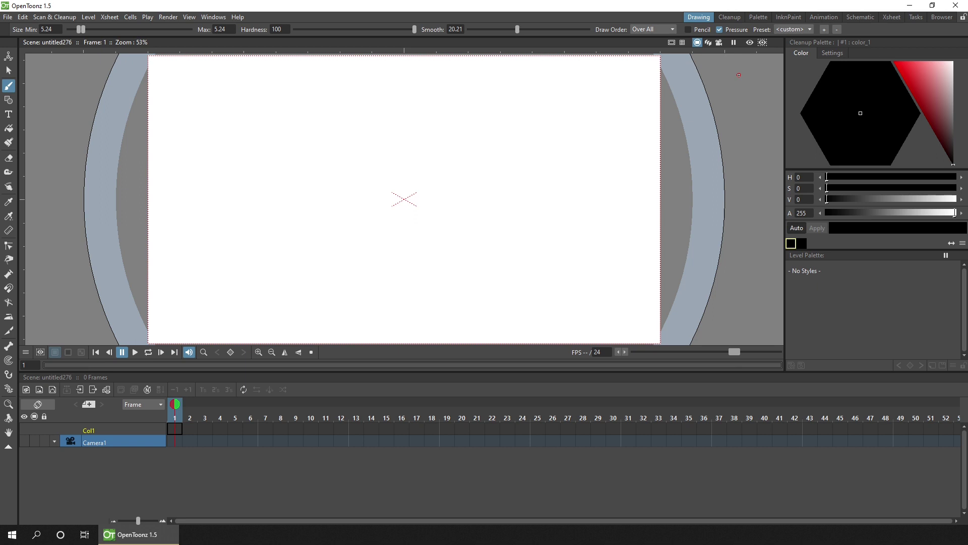
- Reopen the Level Strip, dock it between the viewer and palette, and widen it
left_click(214, 17)
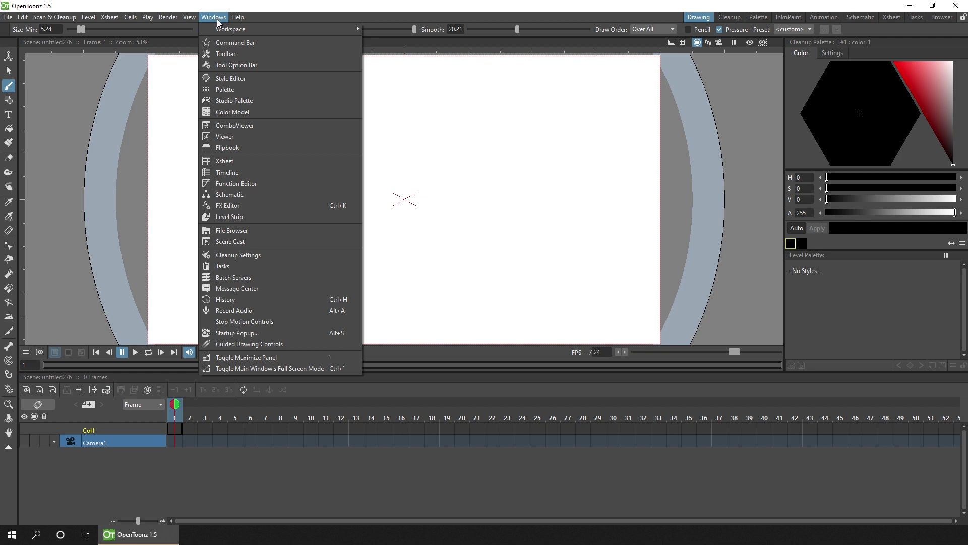
left_click(249, 216)
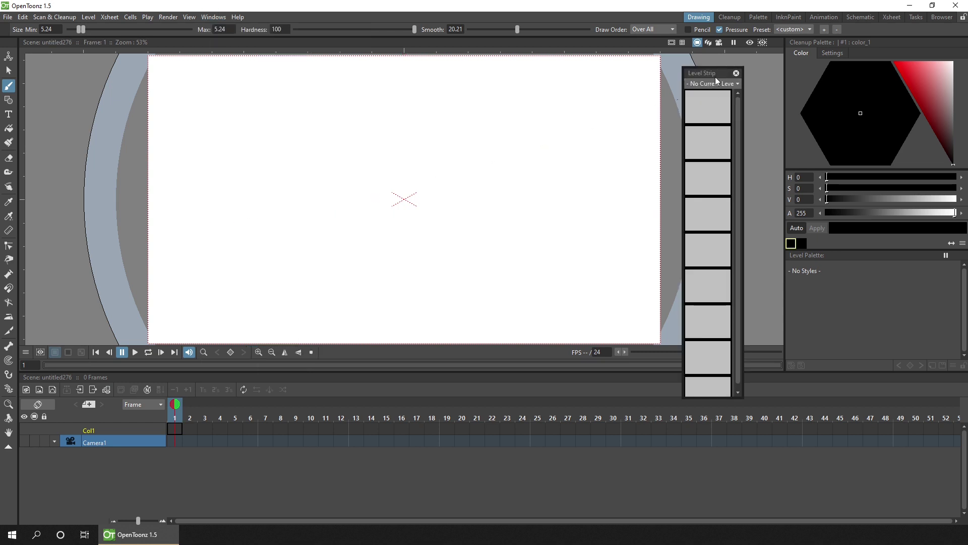
left_click_drag(713, 79, 784, 129)
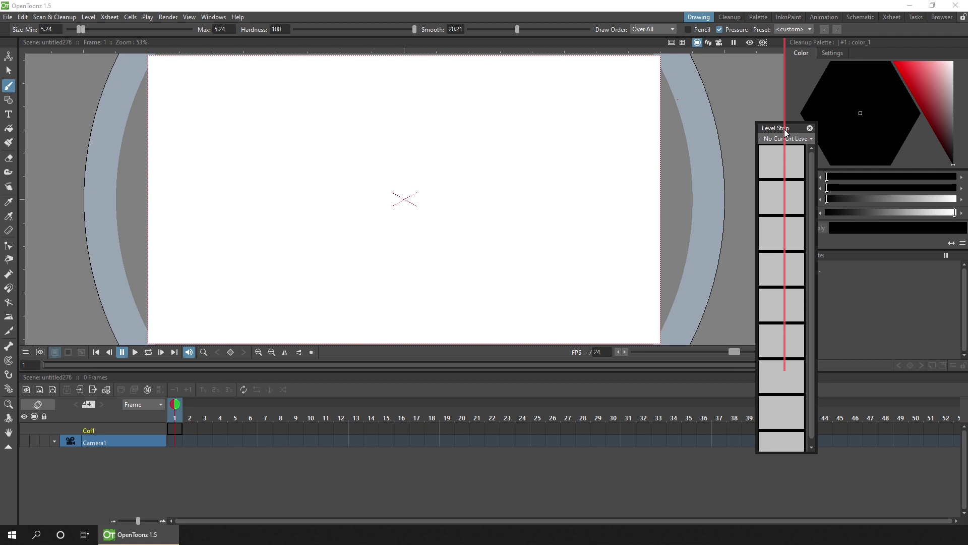
left_click_drag(785, 129, 784, 129)
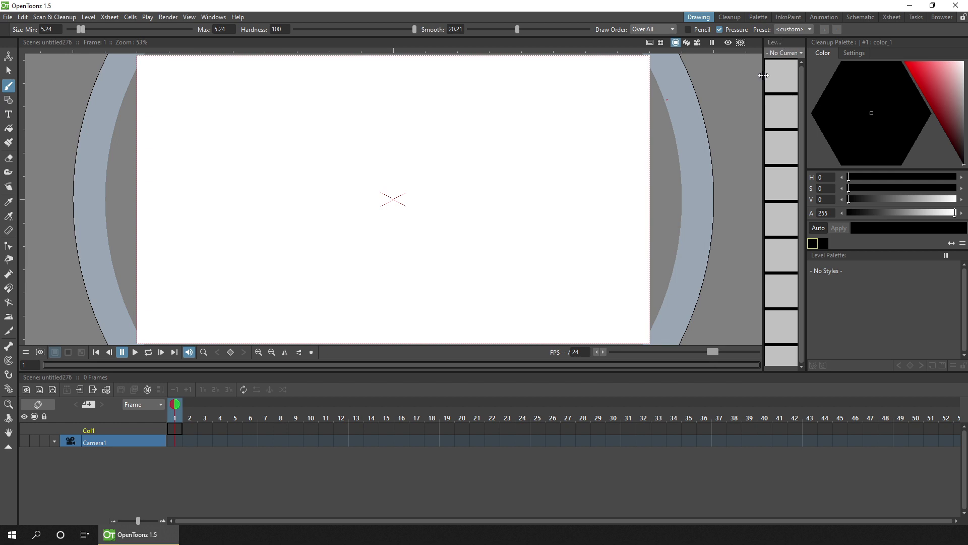
mouse_move(764, 75)
left_mouse_down()
mouse_move(727, 85)
mouse_move(740, 93)
left_mouse_up()
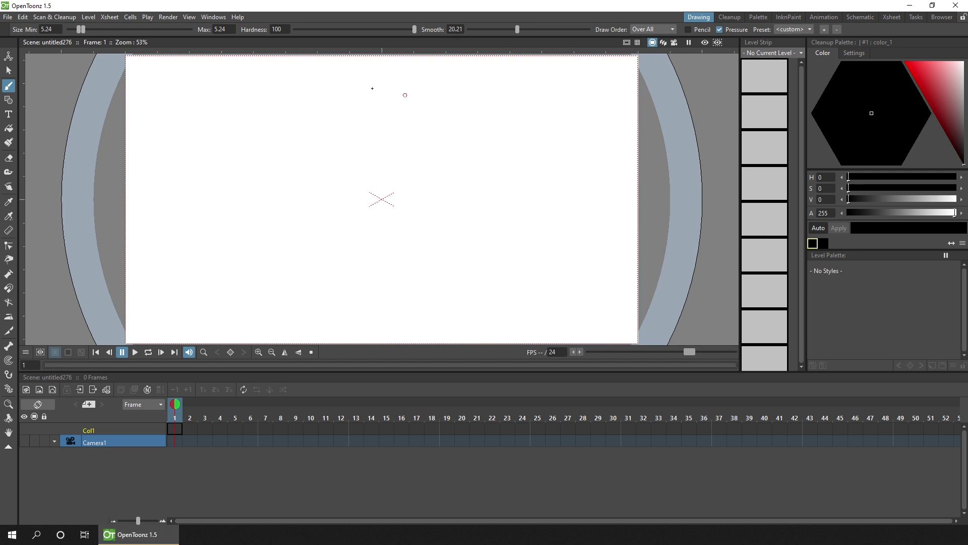
left_click(214, 17)
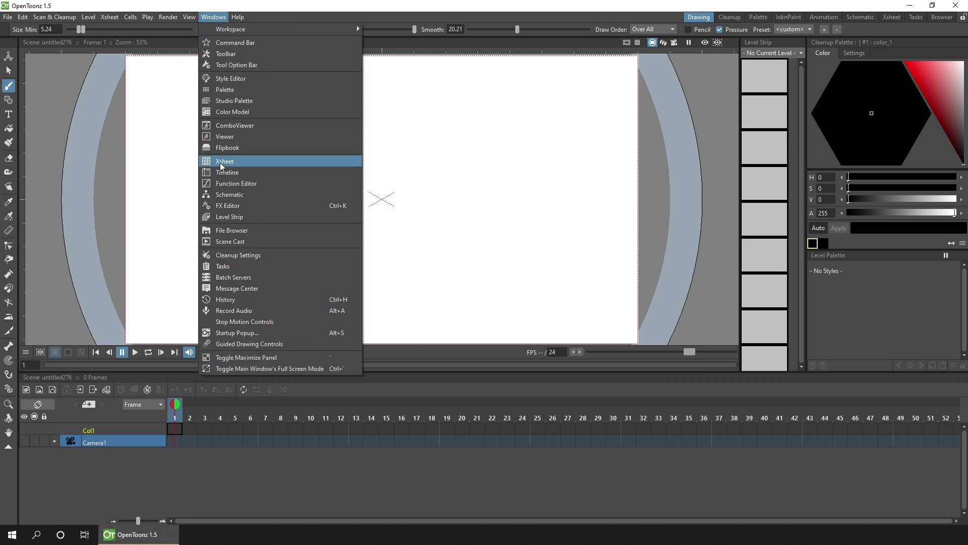
- Widen the Level Strip column, then pull it out and drag it back toward the palette
left_click(214, 11)
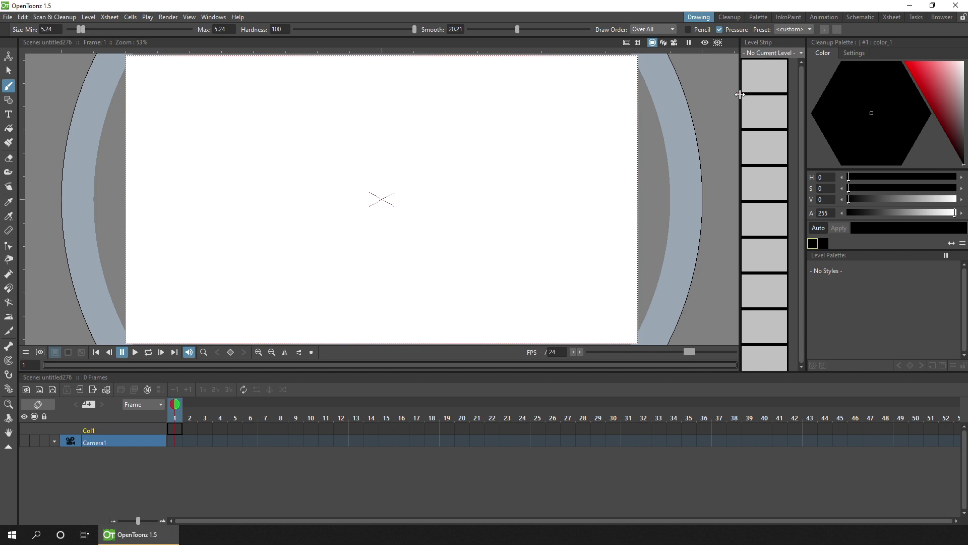
left_click_drag(740, 94, 718, 83)
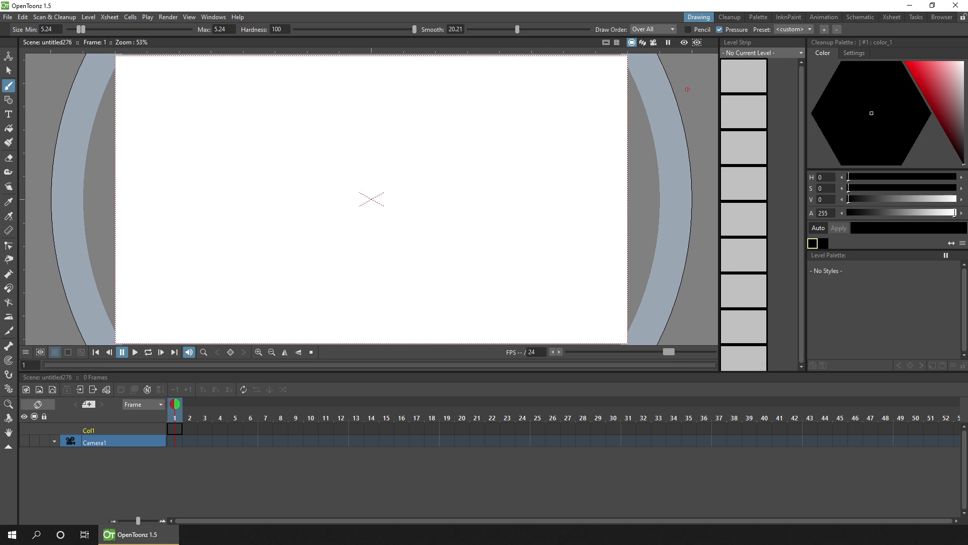
left_click_drag(737, 44, 685, 91)
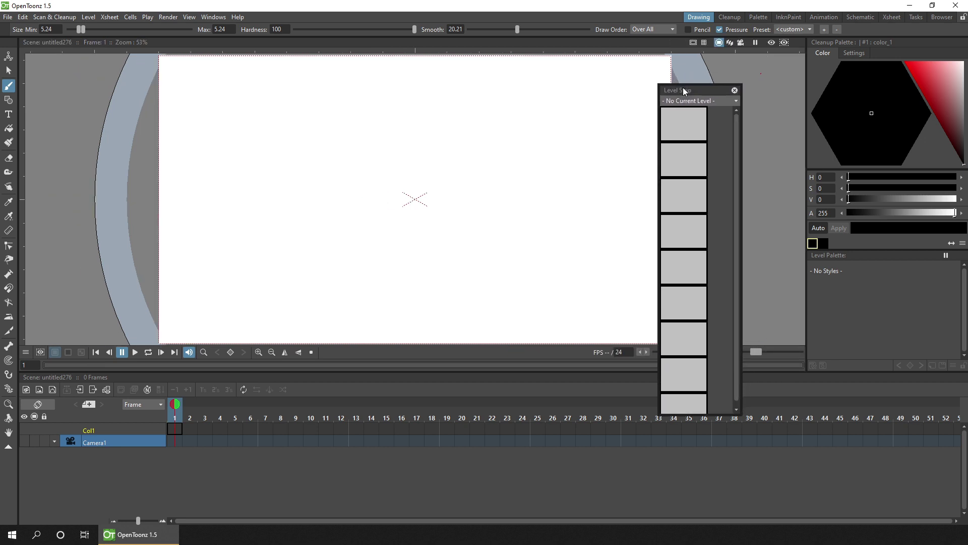
left_click_drag(685, 90, 808, 89)
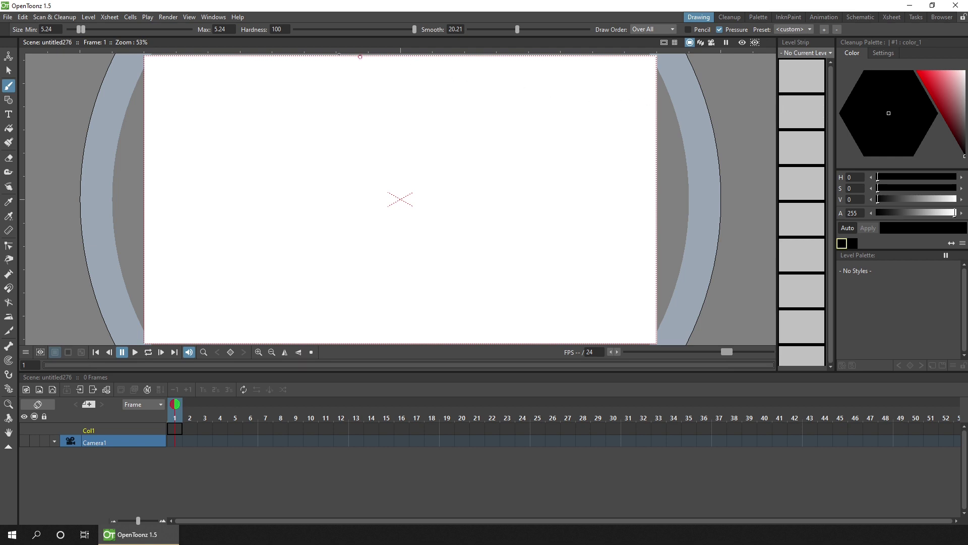
left_click(214, 17)
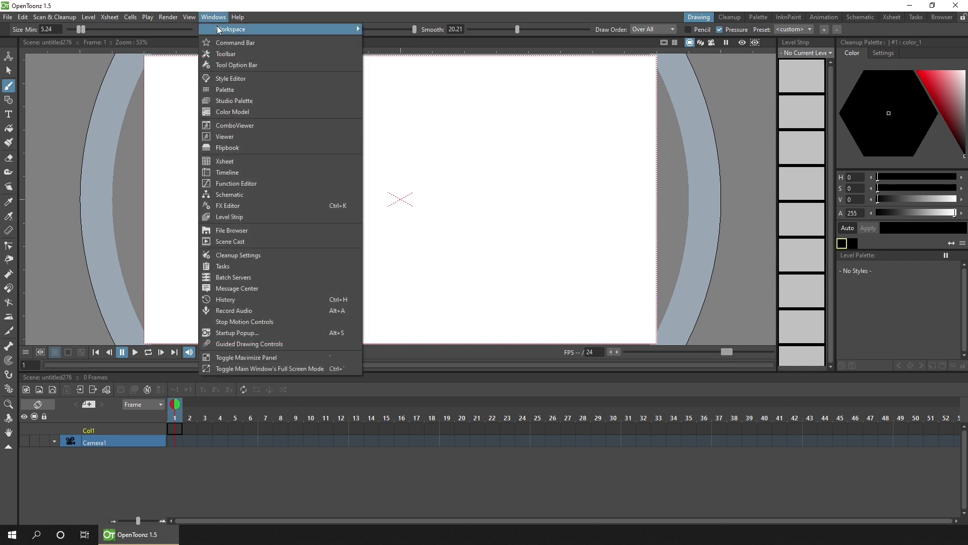
- Lock the room panes, widen the palette, and make the viewer taller over the Xsheet
mouse_move(221, 30)
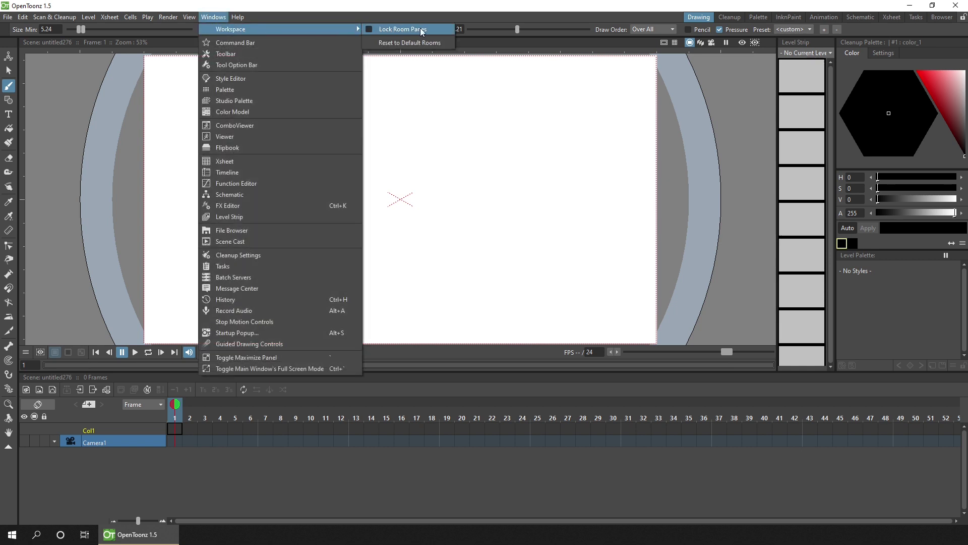
left_click(404, 30)
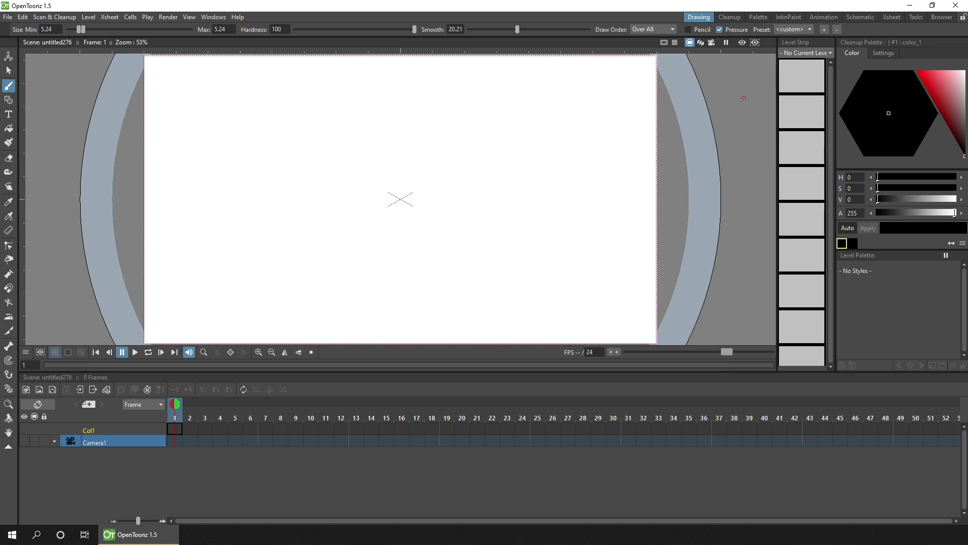
left_click_drag(778, 96, 759, 95)
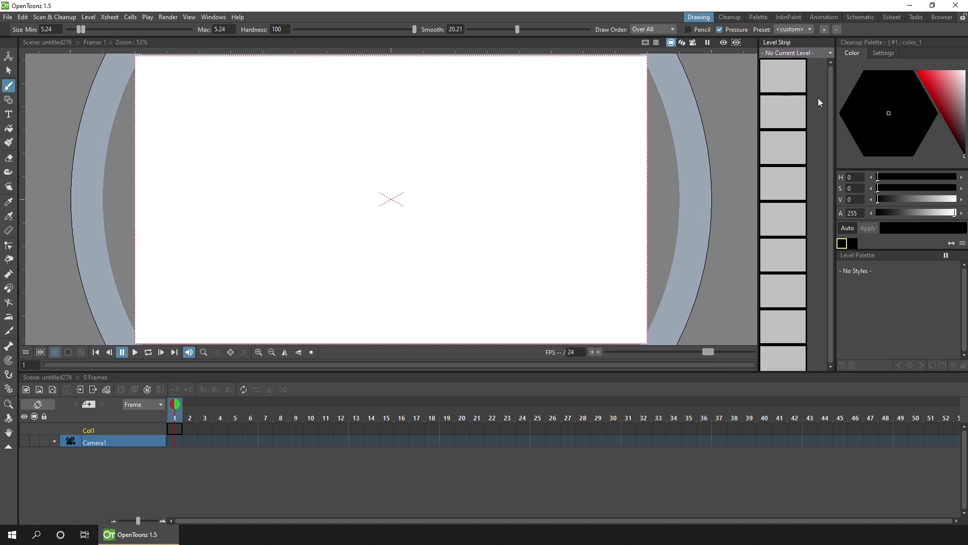
mouse_move(833, 100)
left_mouse_down()
mouse_move(742, 114)
mouse_move(825, 116)
left_mouse_up()
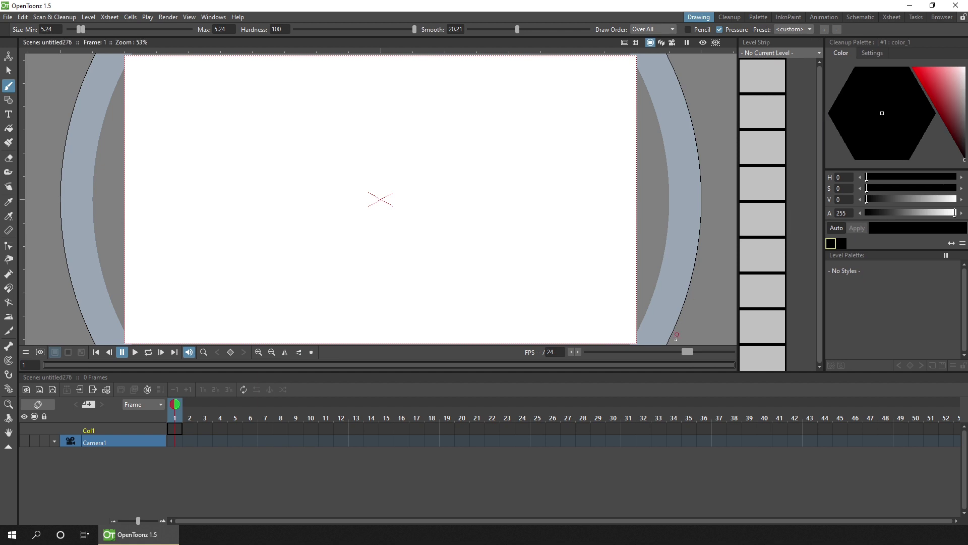
left_click_drag(675, 372, 698, 382)
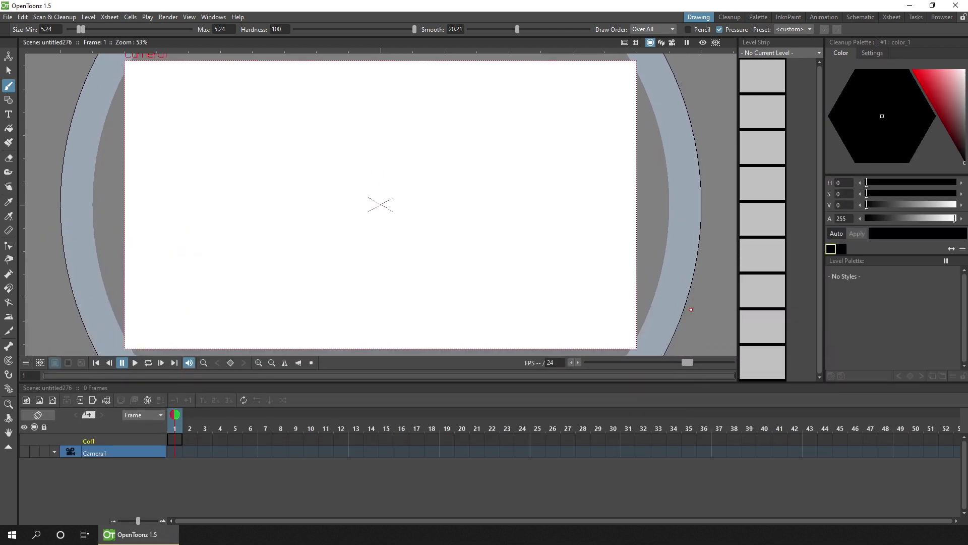
left_click(220, 18)
mouse_move(223, 27)
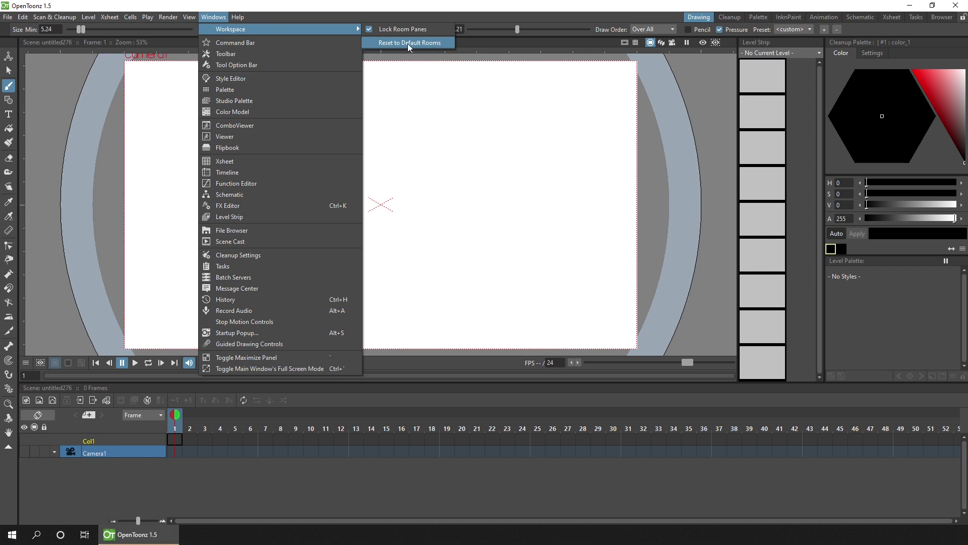
left_click(508, 10)
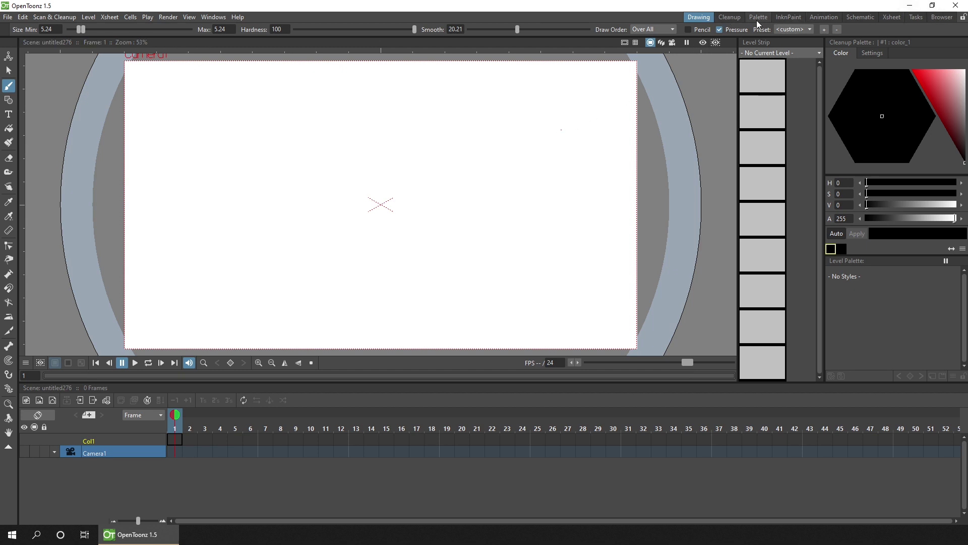
- Add a new room from the room tab menu, switch to it and rename it Large Drawing
right_click(729, 18)
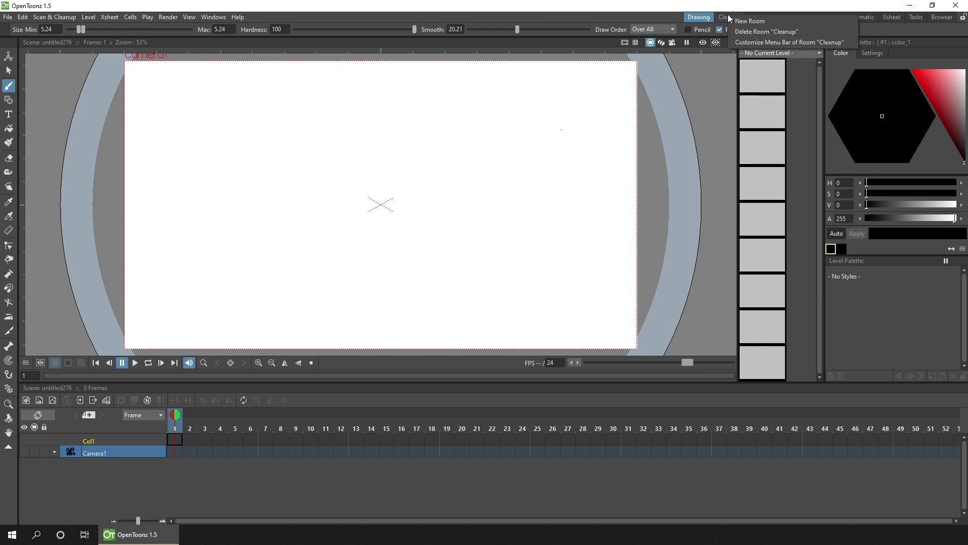
left_click(765, 21)
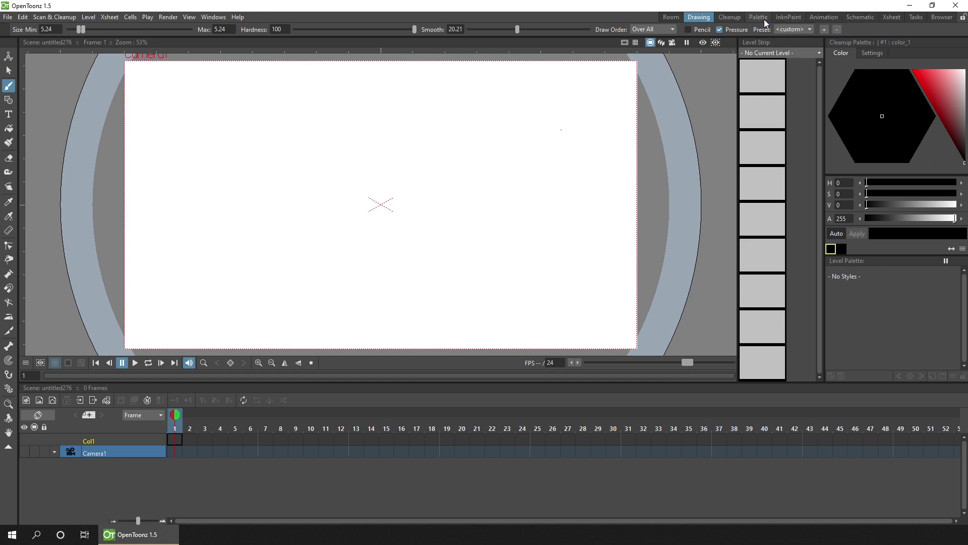
left_click(671, 19)
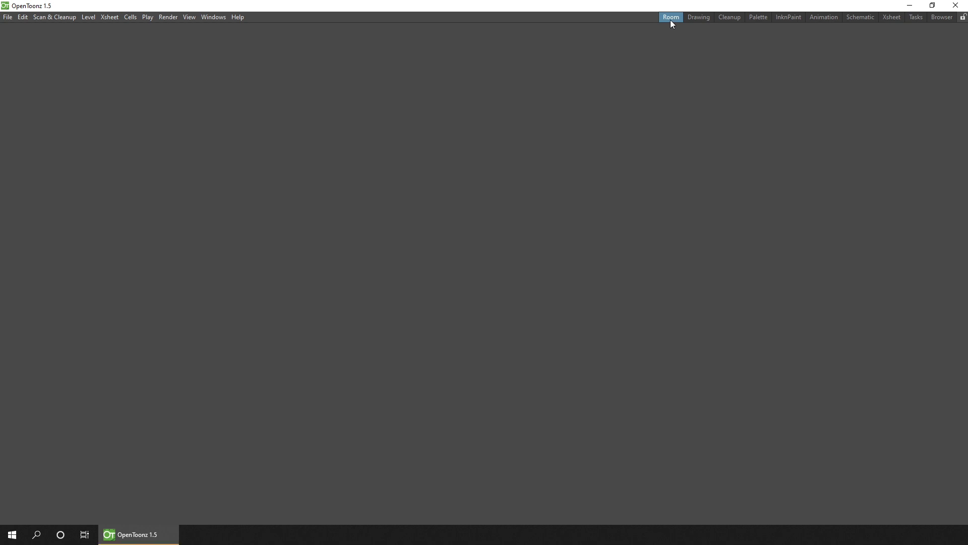
double_click(670, 18)
- Add a floating Viewer panel and move it toward the room's centre
left_click(213, 17)
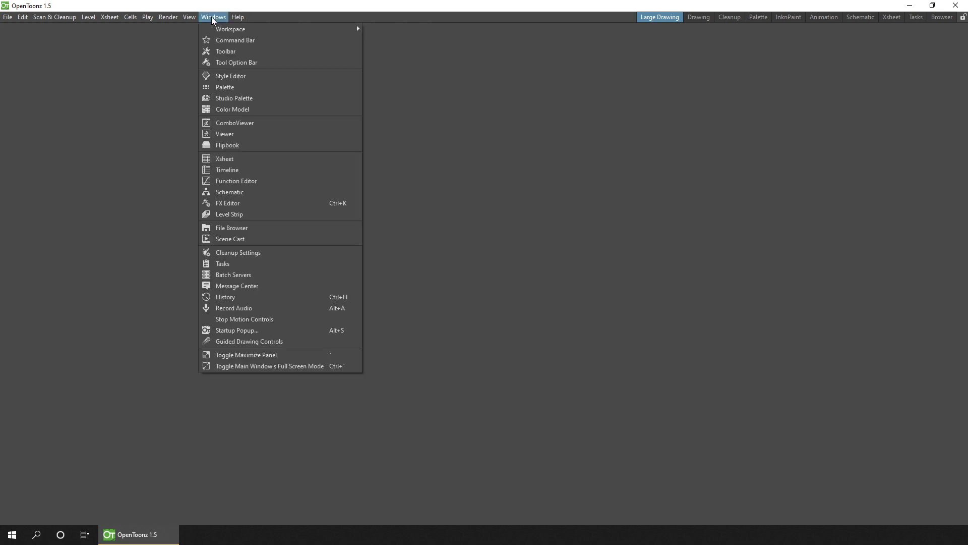
left_click(234, 134)
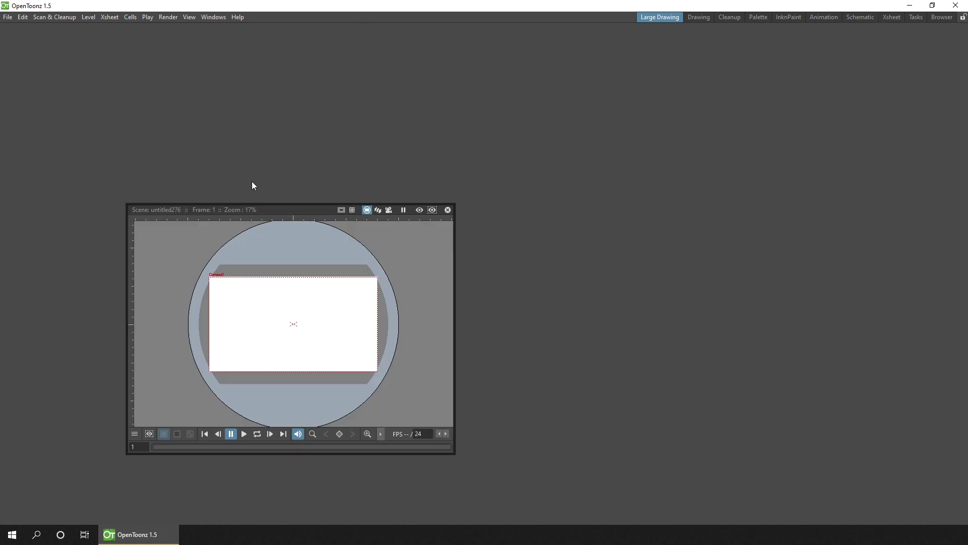
left_click_drag(274, 211, 437, 138)
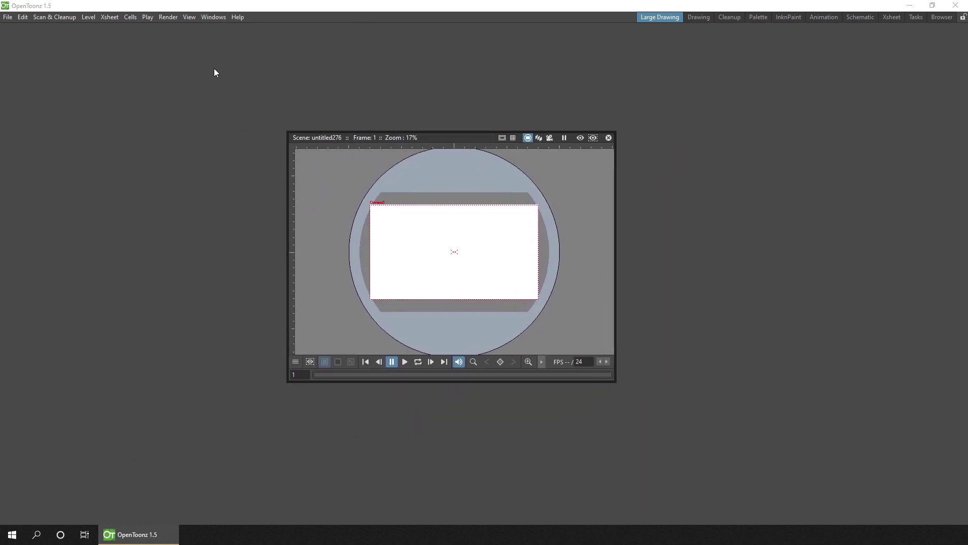
- Unlock the room panes and dock the Viewer so it fills the whole room
left_click(214, 17)
mouse_move(228, 29)
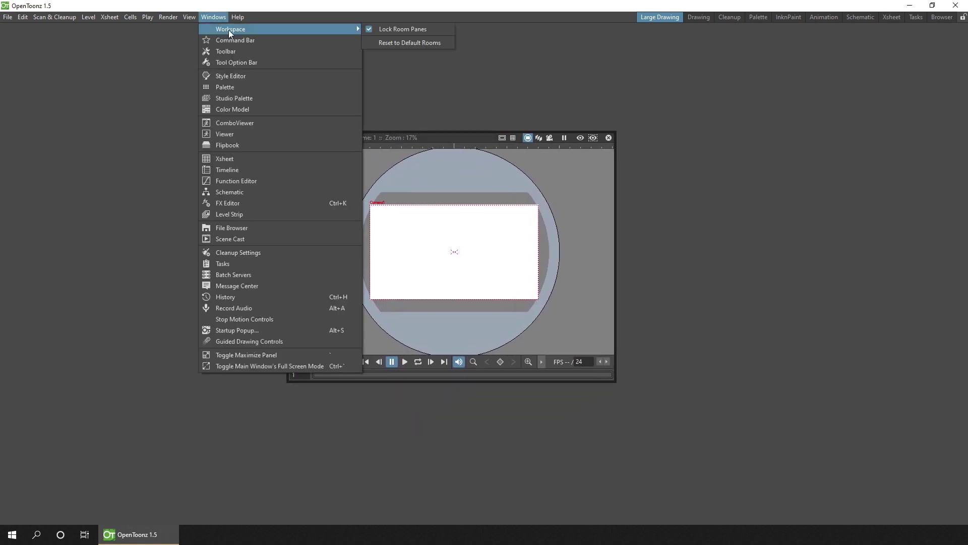
left_click(409, 30)
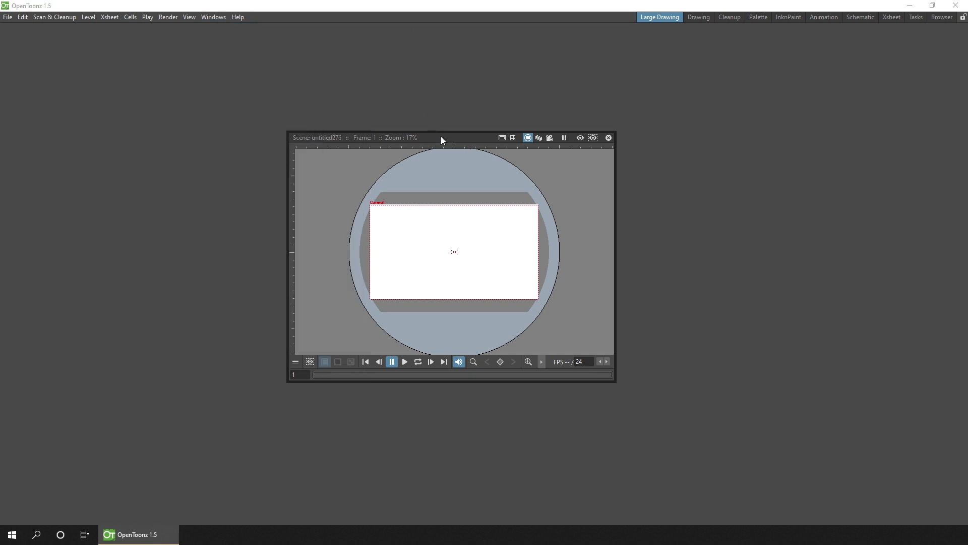
mouse_move(441, 136)
left_mouse_down()
mouse_move(359, 148)
mouse_move(439, 125)
left_mouse_up()
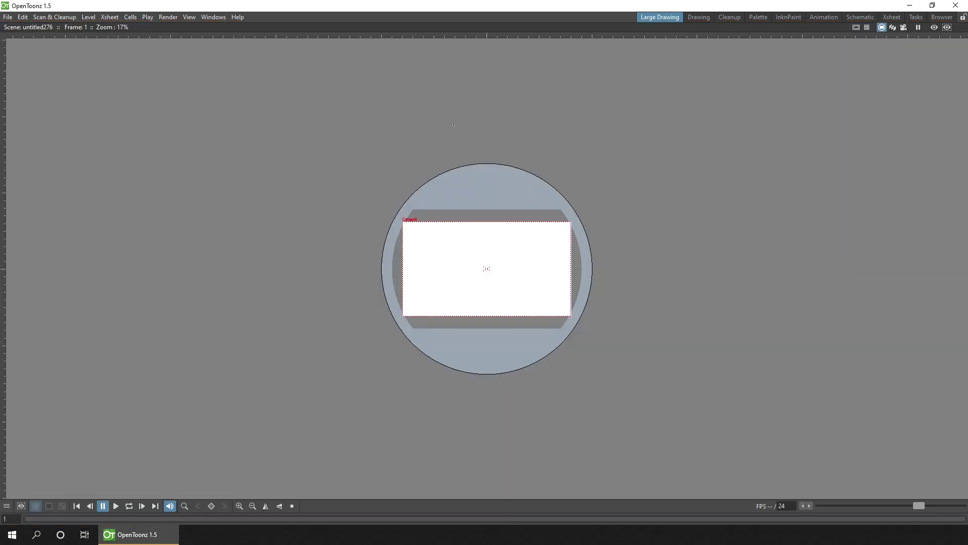
scroll(453, 125, "up", 4)
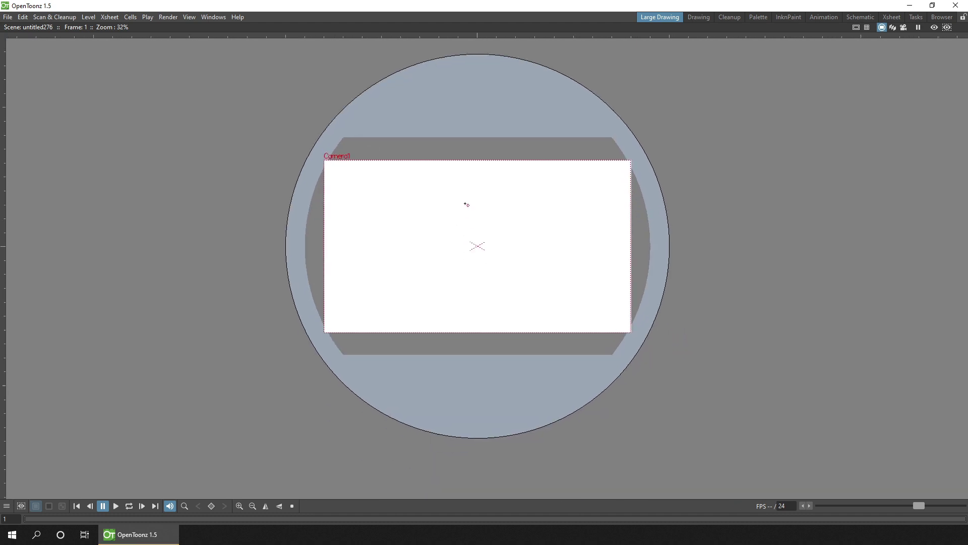
scroll(465, 204, "up", 1)
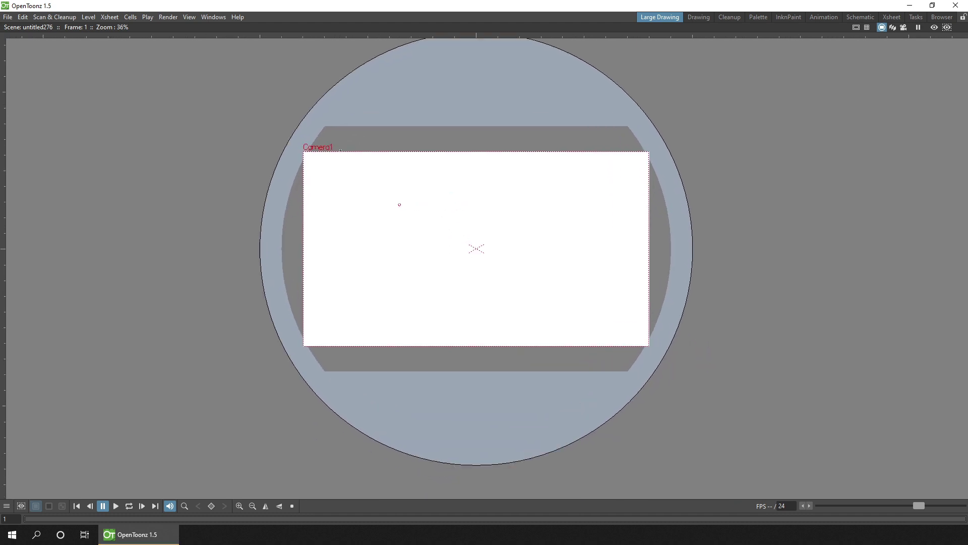
left_click(212, 17)
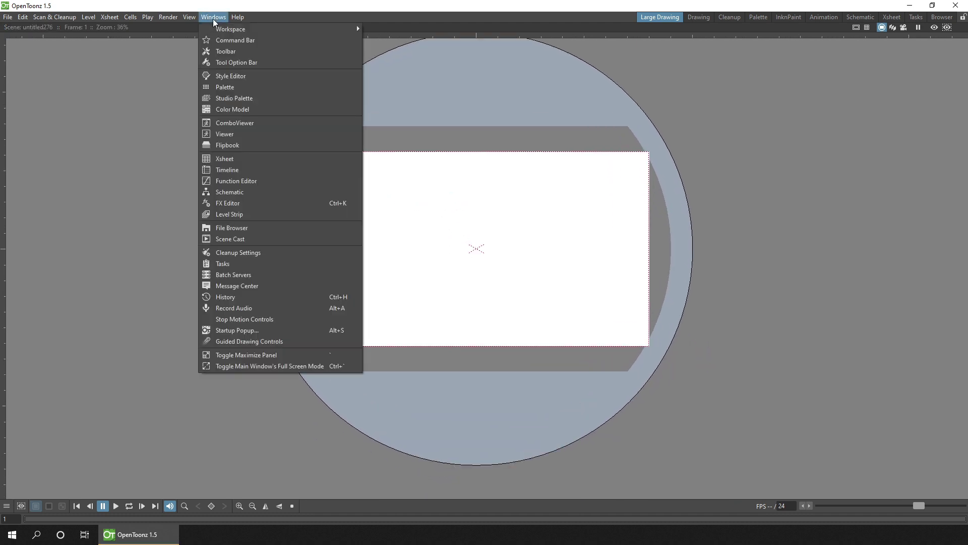
- Add a Toolbar panel and dock it along the left edge of the viewer
left_click(221, 52)
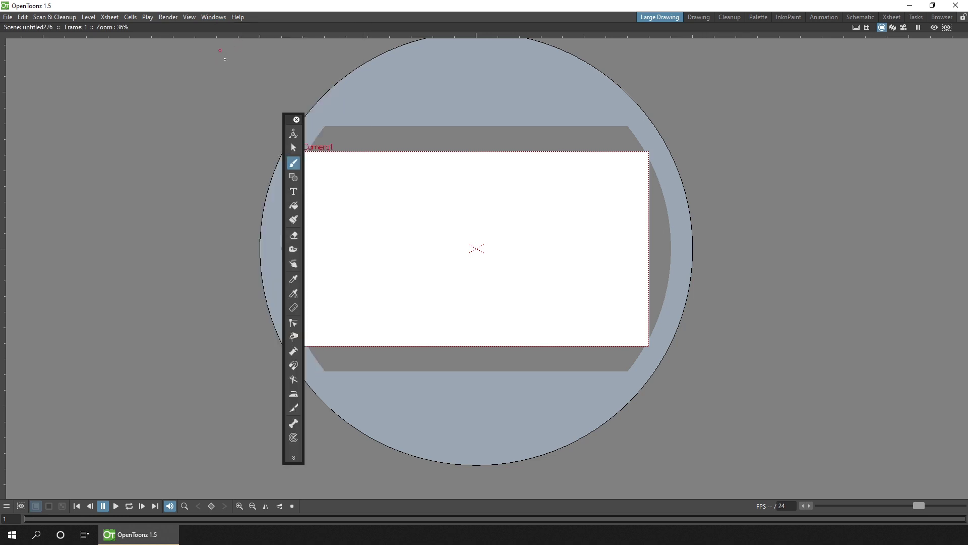
left_click_drag(288, 120, 133, 108)
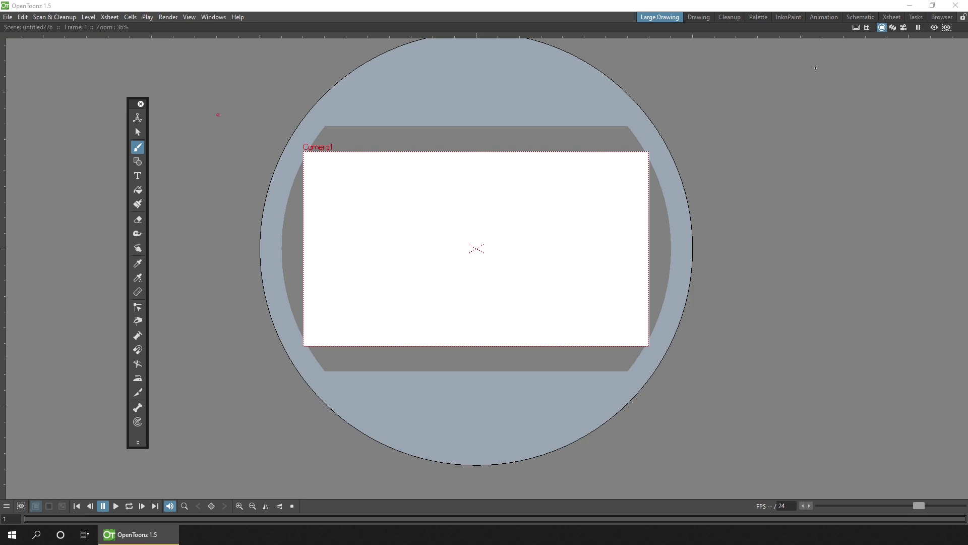
left_click(934, 8)
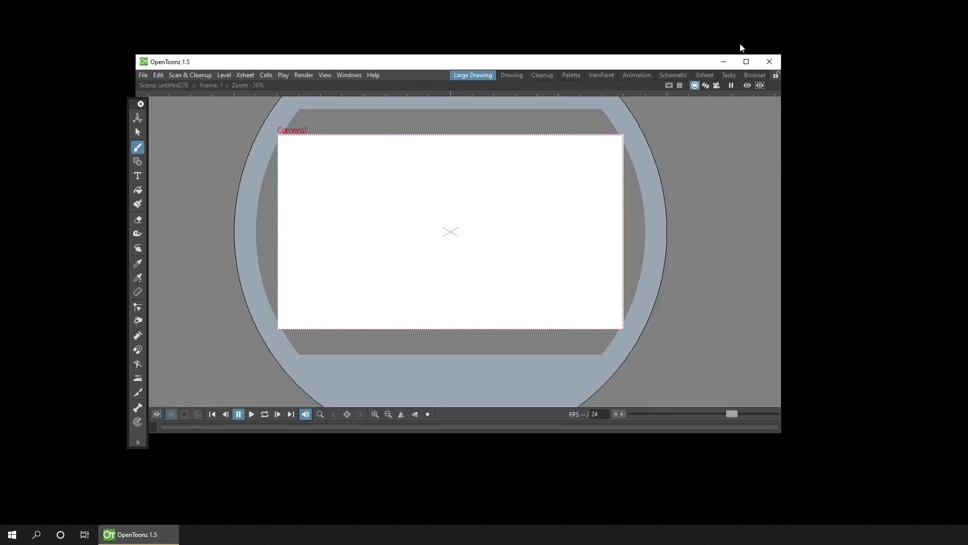
left_click_drag(130, 103, 134, 125)
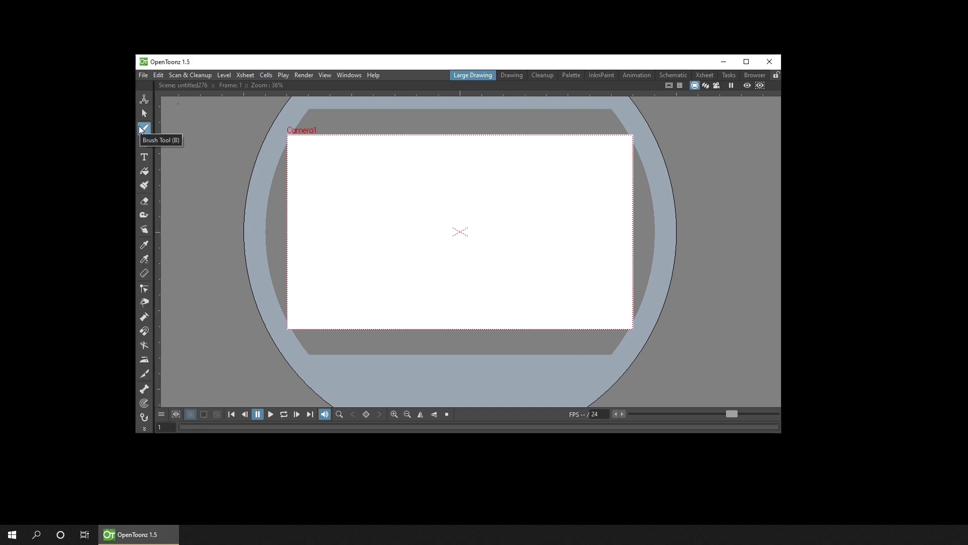
- Dock the Tool Option Bar along the top, just under the menu bar
left_click(338, 75)
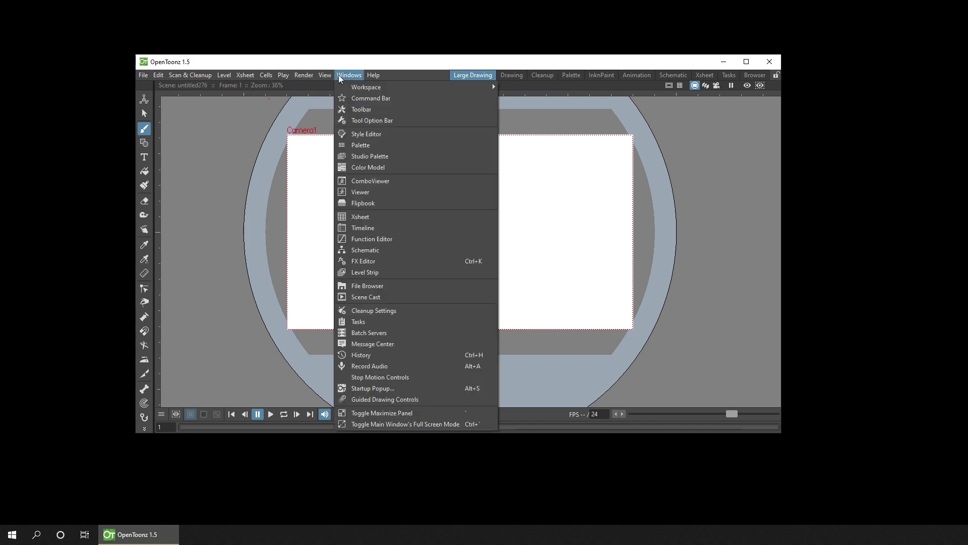
left_click(377, 120)
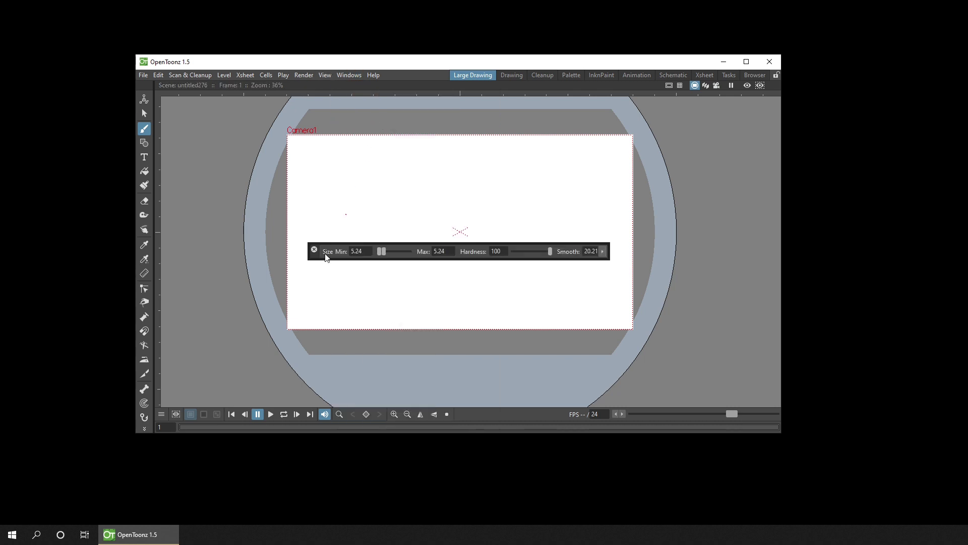
mouse_move(313, 258)
left_mouse_down()
mouse_move(255, 159)
mouse_move(237, 82)
left_mouse_up()
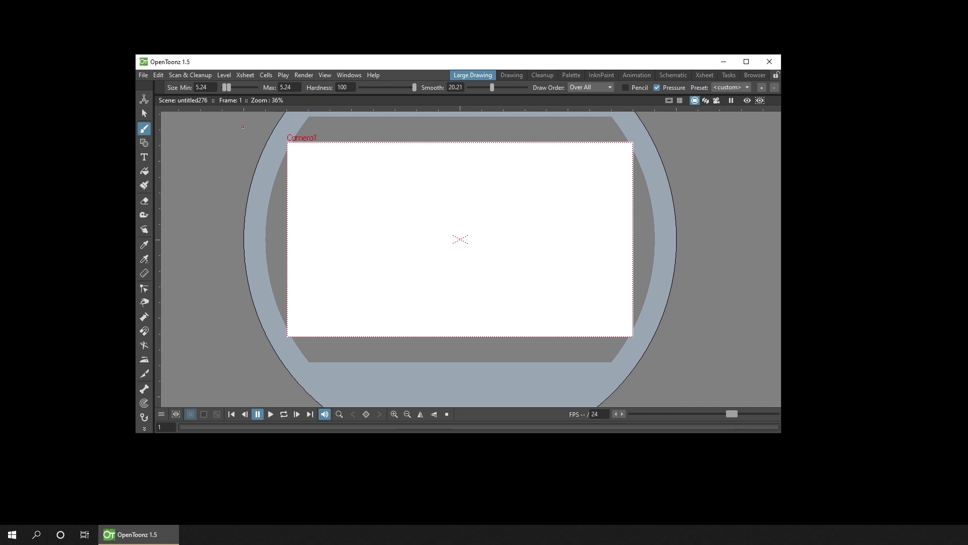
- Dock a Level Palette panel along the right edge of the room
left_click(344, 75)
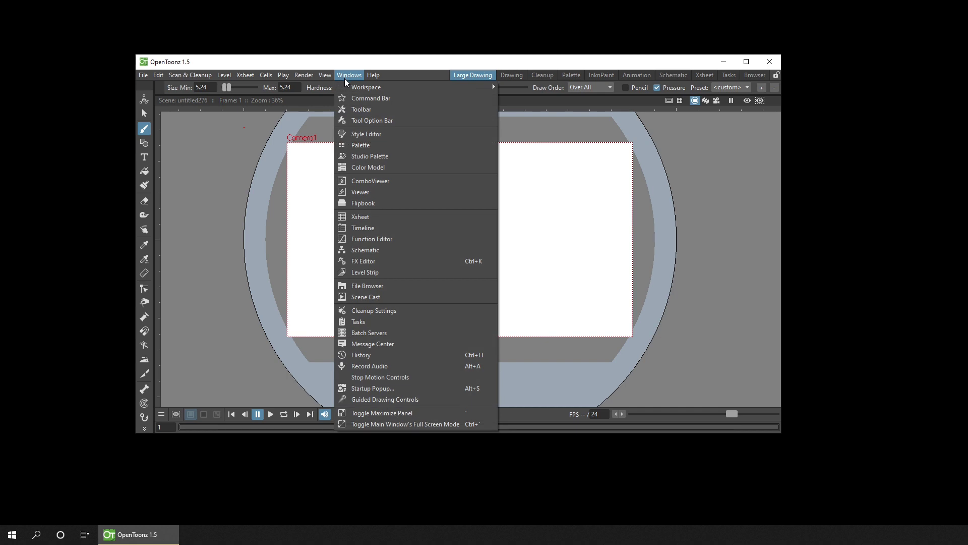
left_click(378, 146)
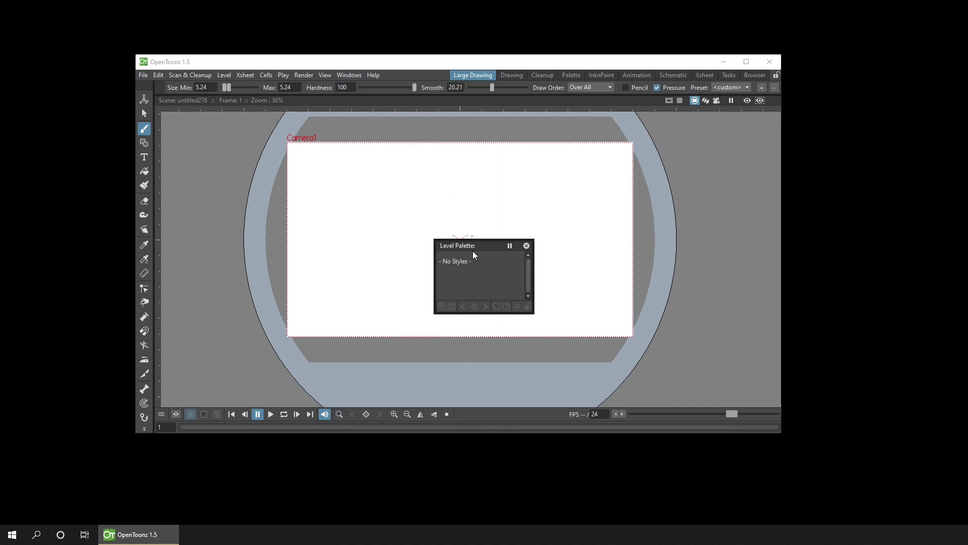
left_click_drag(474, 245, 779, 237)
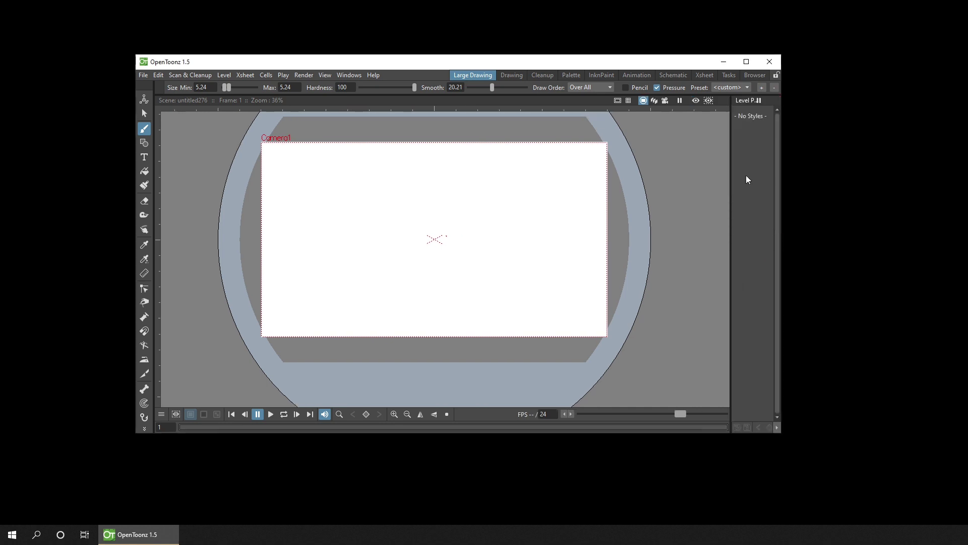
- Maximize the window, narrow the palette to widen the viewer, and fit the camera to the window
left_click(746, 62)
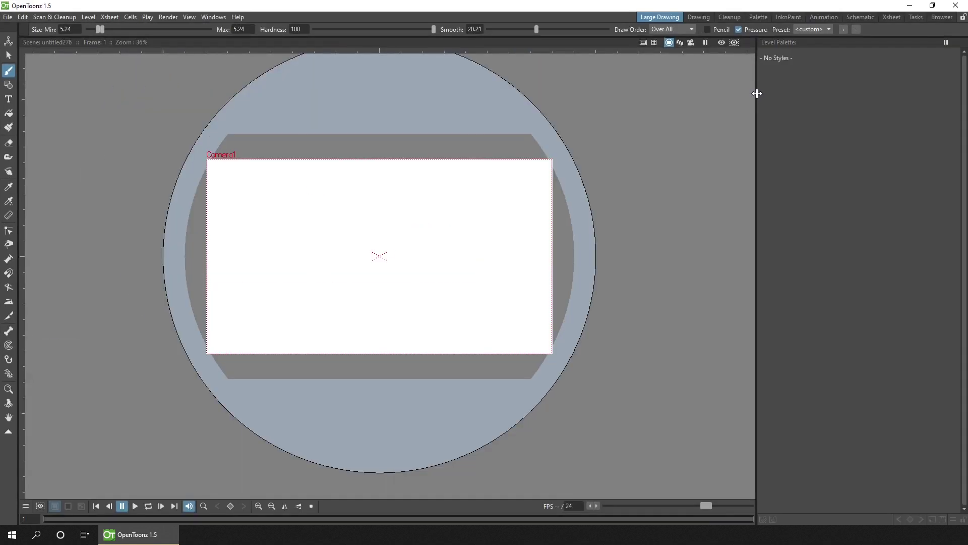
left_click_drag(757, 93, 820, 99)
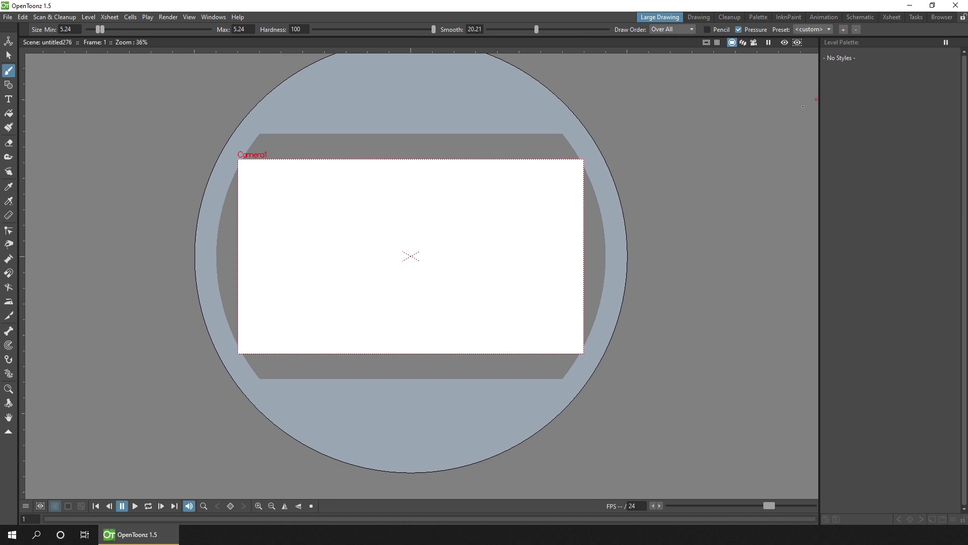
right_click(456, 202)
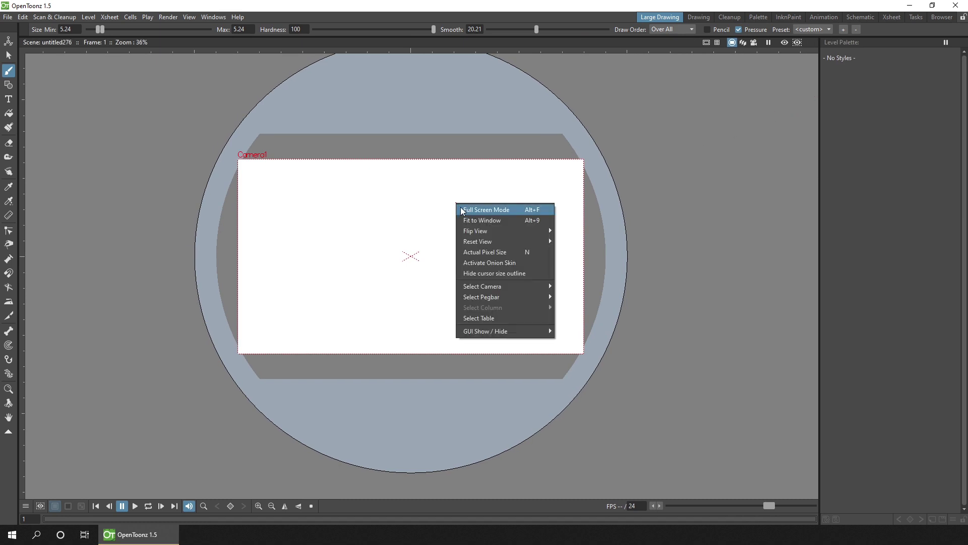
left_click(496, 222)
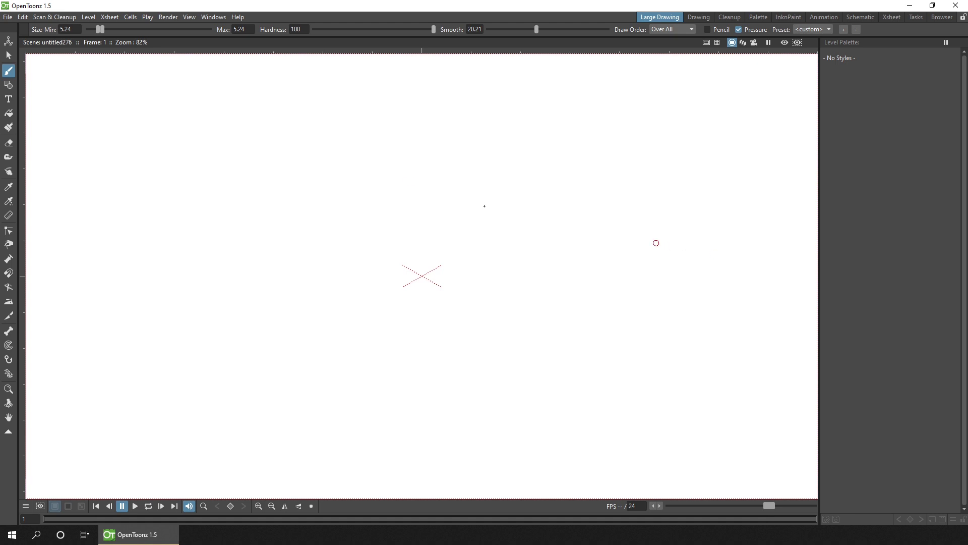
- Lock the room panes from the Workspace menu
left_click(213, 17)
mouse_move(217, 29)
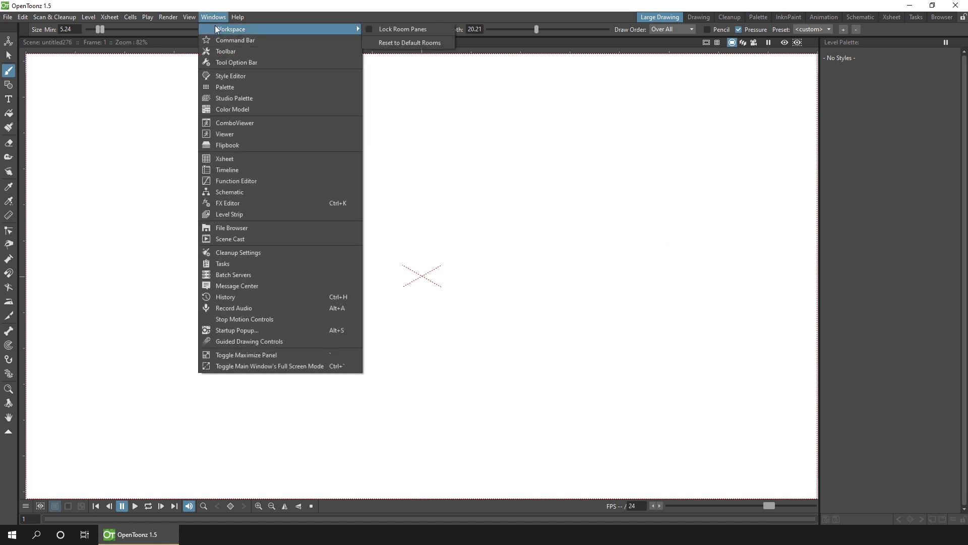
left_click(406, 29)
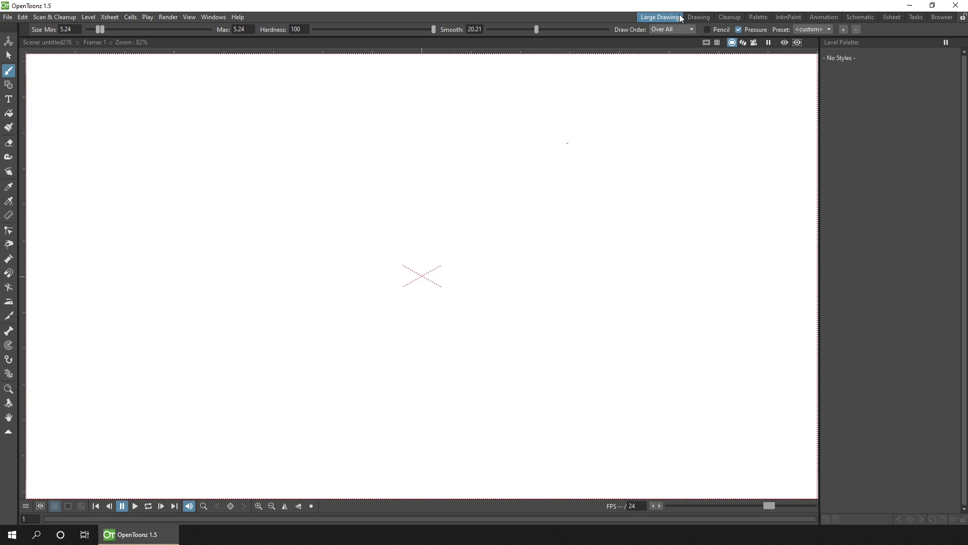
- Switch to the Drawing room, then delete the 'Large Drawing' room tab and confirm with Yes
left_click(703, 16)
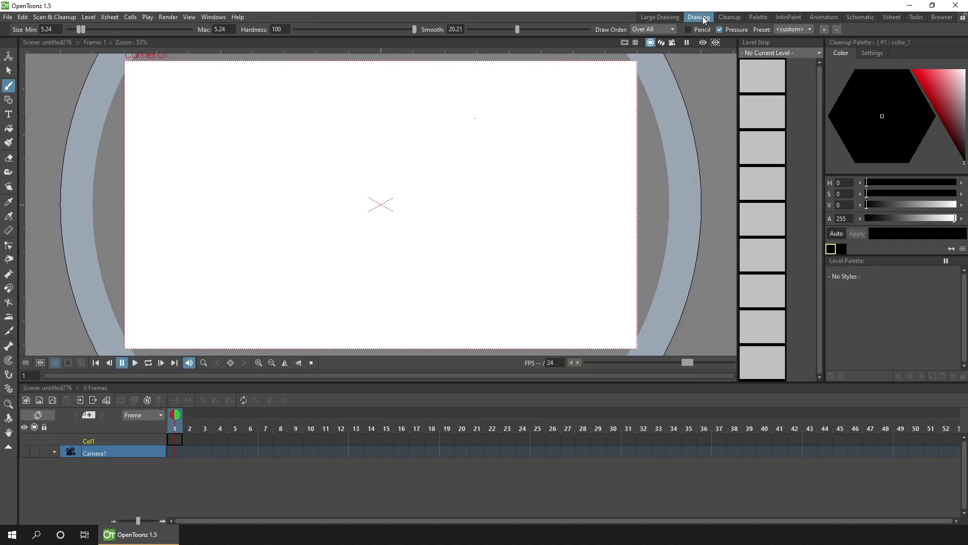
right_click(657, 18)
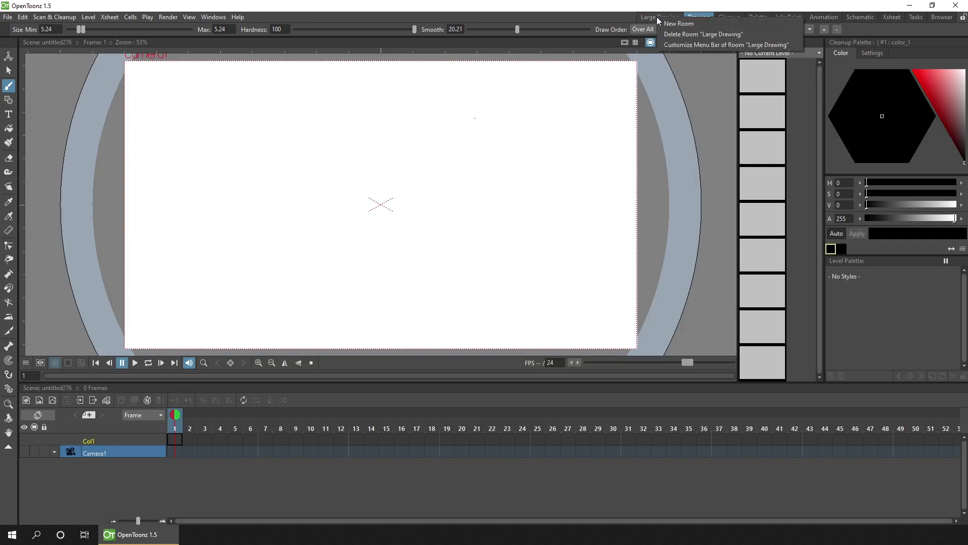
left_click(679, 34)
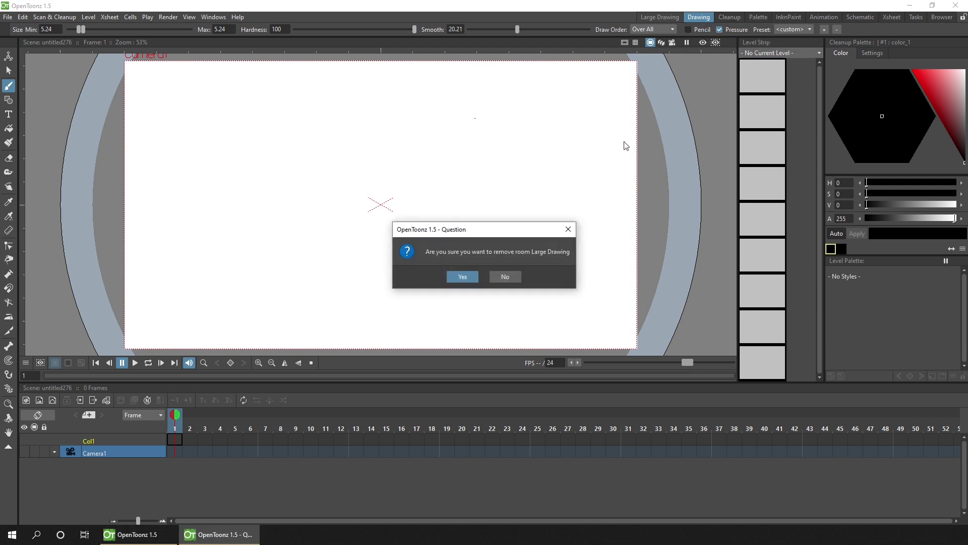
left_click(462, 276)
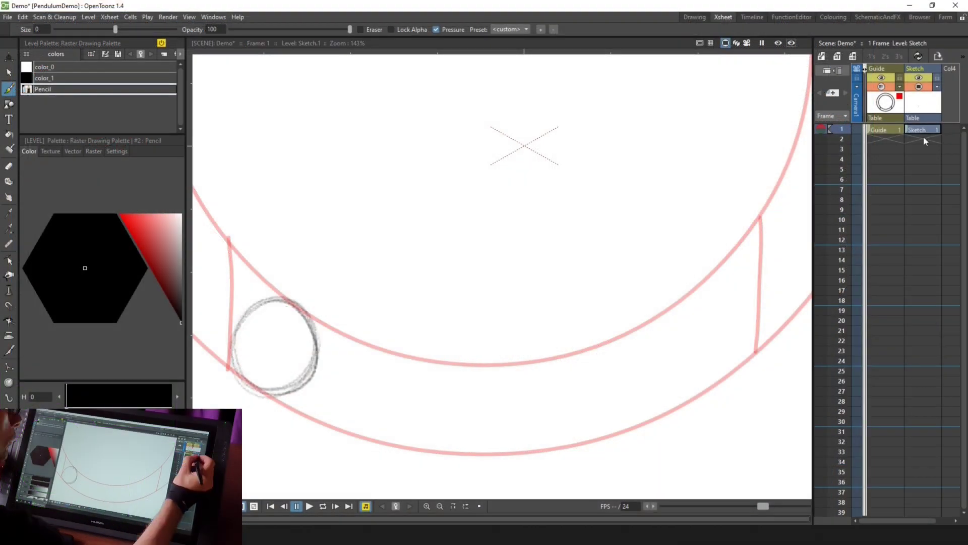
- Sketch the pendulum ball on frame 24 and at the bottom of its swing on frame 13
left_click_drag(923, 144, 923, 361)
mouse_move(737, 287)
left_mouse_down()
mouse_move(670, 353)
mouse_move(746, 303)
left_mouse_up()
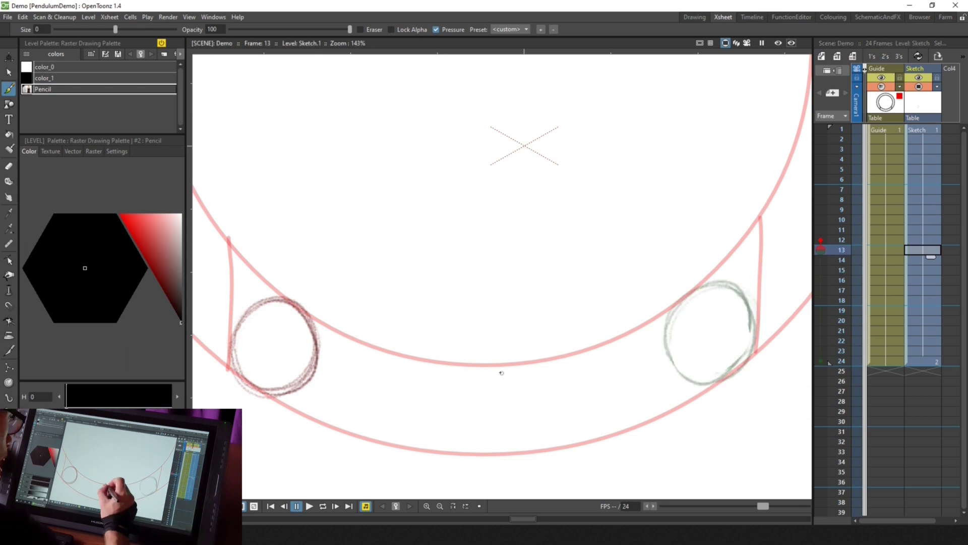
left_click(923, 250)
left_click_drag(492, 366, 497, 367)
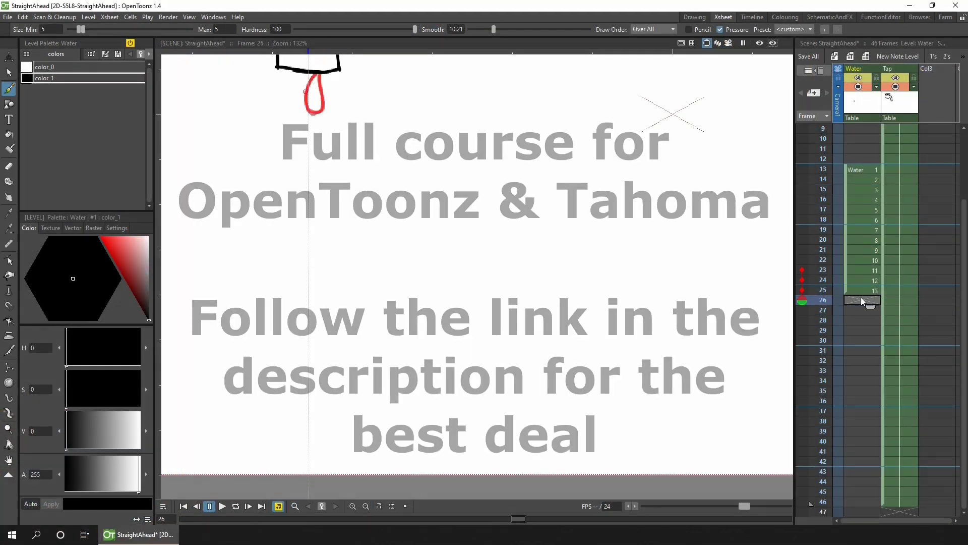
- Draw the falling water drop frame by frame, ending with a splash at the bottom
mouse_move(315, 76)
left_mouse_down()
mouse_move(305, 113)
mouse_move(312, 220)
left_mouse_up()
key("period")
key("period")
key("period")
left_click_drag(314, 240, 313, 280)
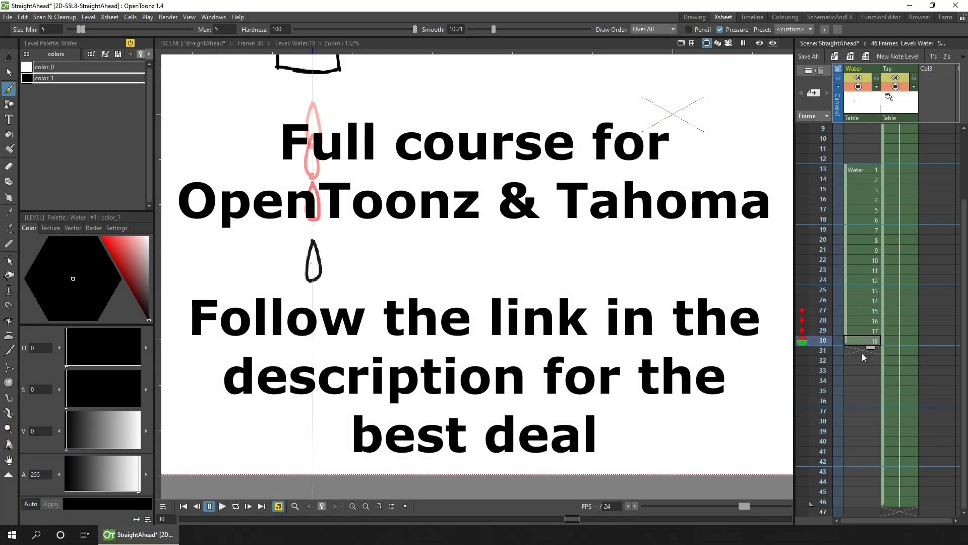
key("period")
key("e")
key("b")
key("period")
mouse_move(313, 384)
left_mouse_down()
mouse_move(312, 456)
mouse_move(331, 456)
mouse_move(354, 434)
mouse_move(373, 438)
left_mouse_up()
key("period")
key("period")
key("period")
key("period")
key("period")
left_click_drag(343, 444, 398, 443)
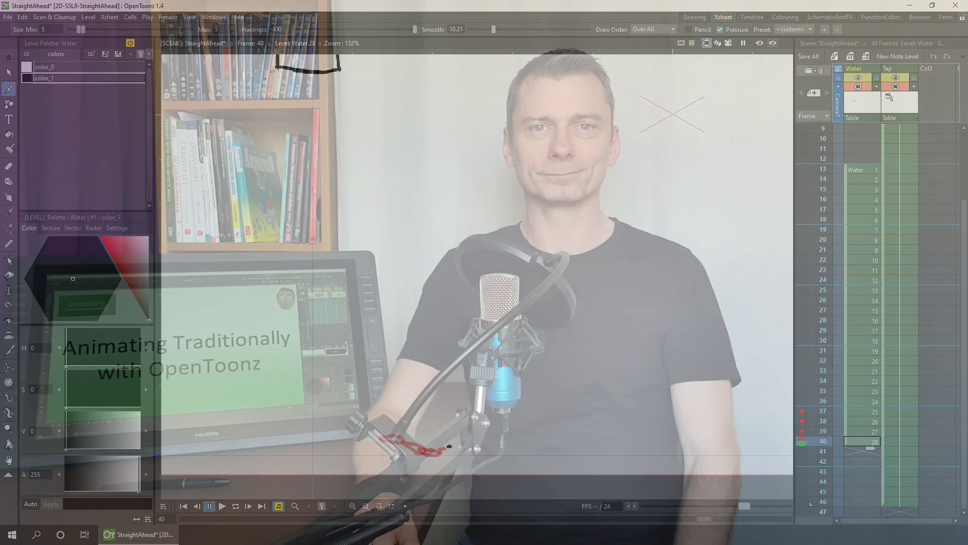